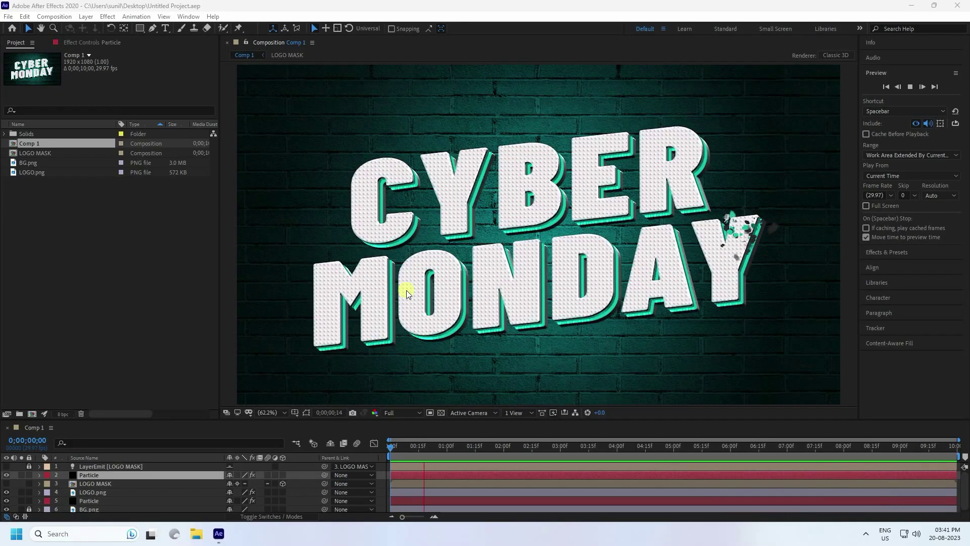
# Stop the CYBER MONDAY shatter preview near the start and open the File menu
pyautogui.click(421, 446)
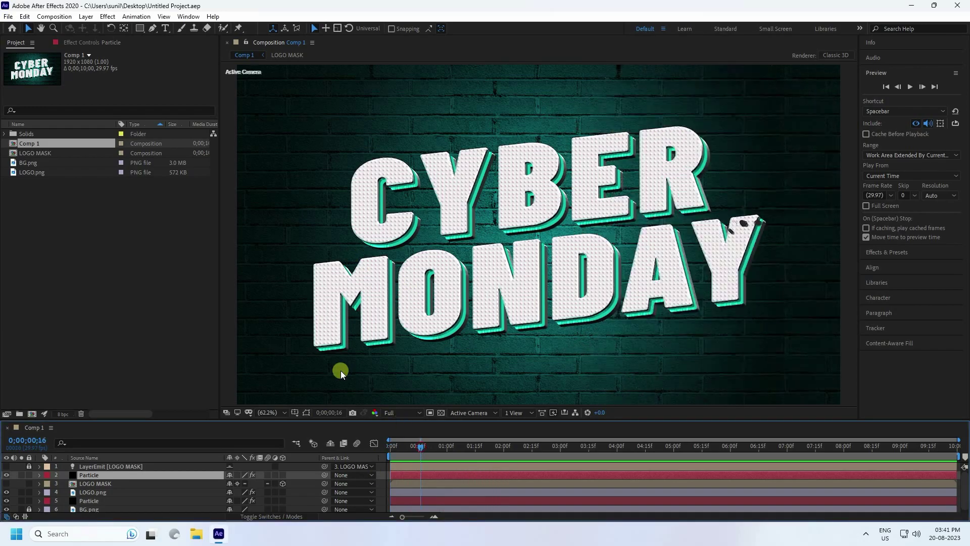
pyautogui.click(8, 17)
# Start a new project with a default 1920×1080, 29.97 fps, 10-second Comp 1
pyautogui.moveTo(25, 28)
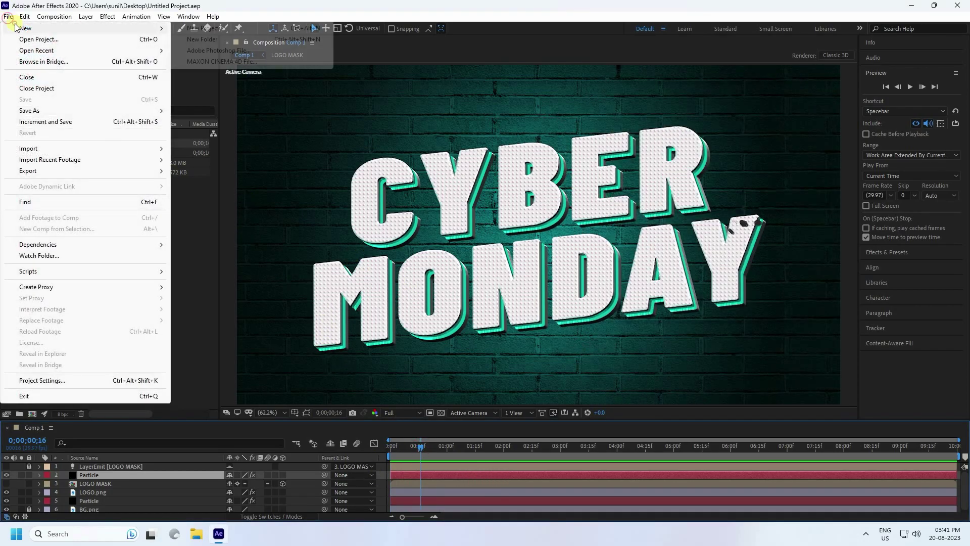
pyautogui.click(268, 31)
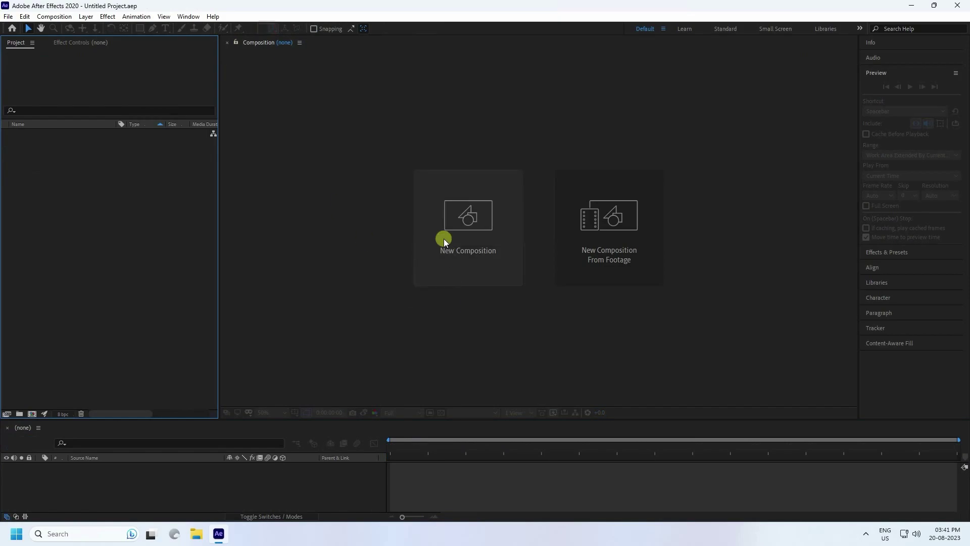
pyautogui.click(485, 251)
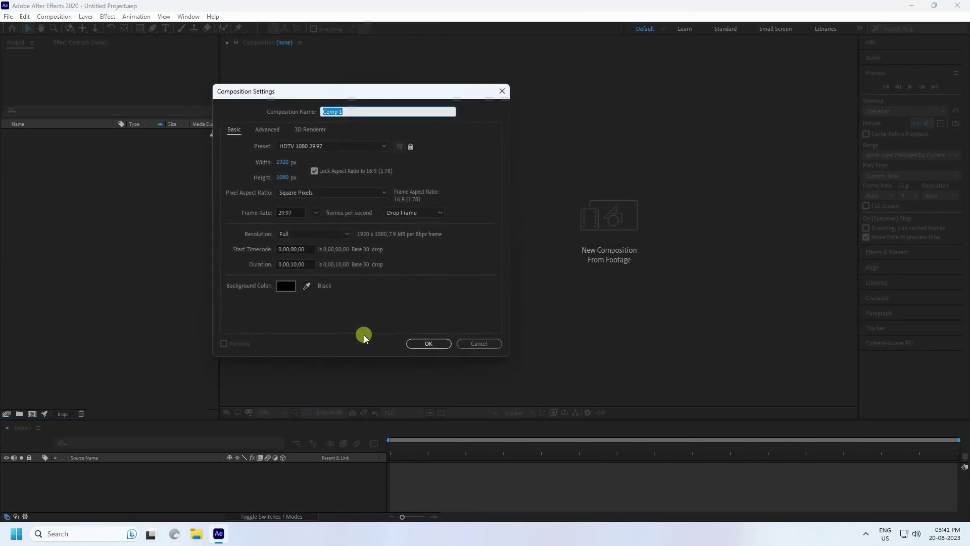
pyautogui.click(445, 344)
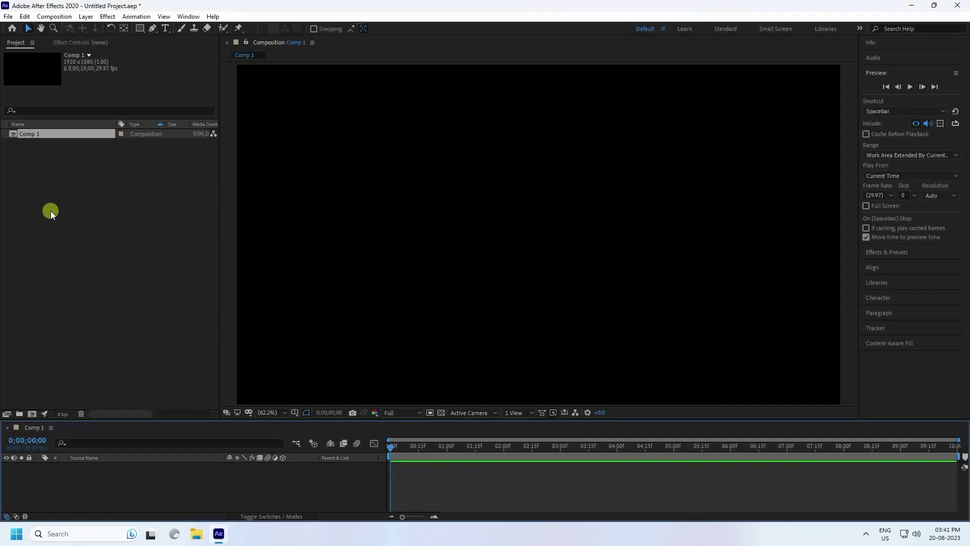
pyautogui.rightClick(51, 211)
# Import BG.png and LOGO.png into the Project panel
pyautogui.moveTo(84, 261)
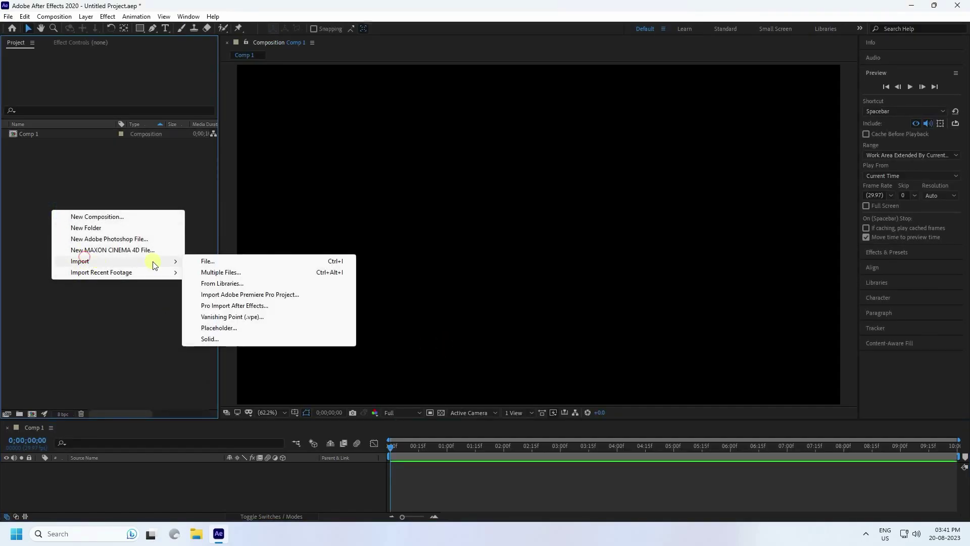
pyautogui.click(212, 265)
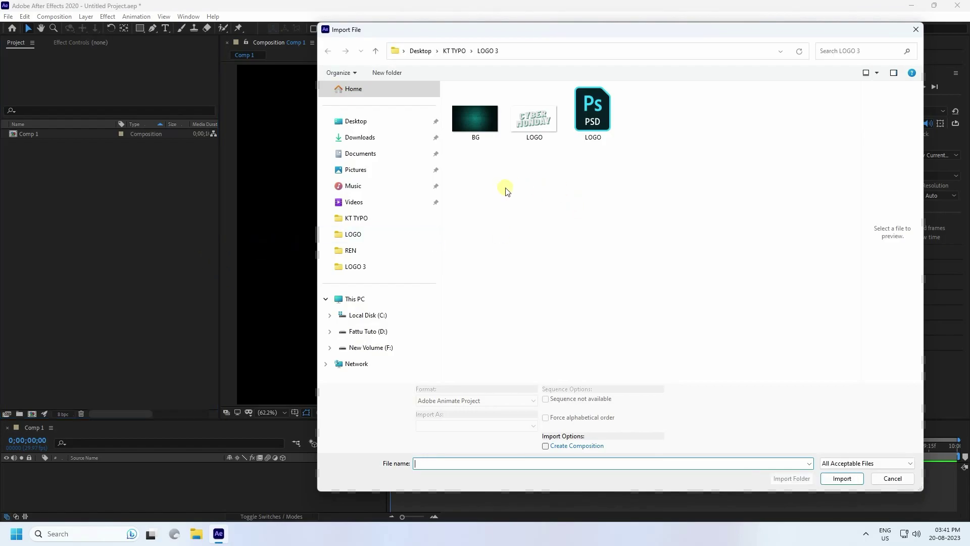
pyautogui.moveTo(485, 172); pyautogui.dragTo(545, 101)
pyautogui.click(842, 470)
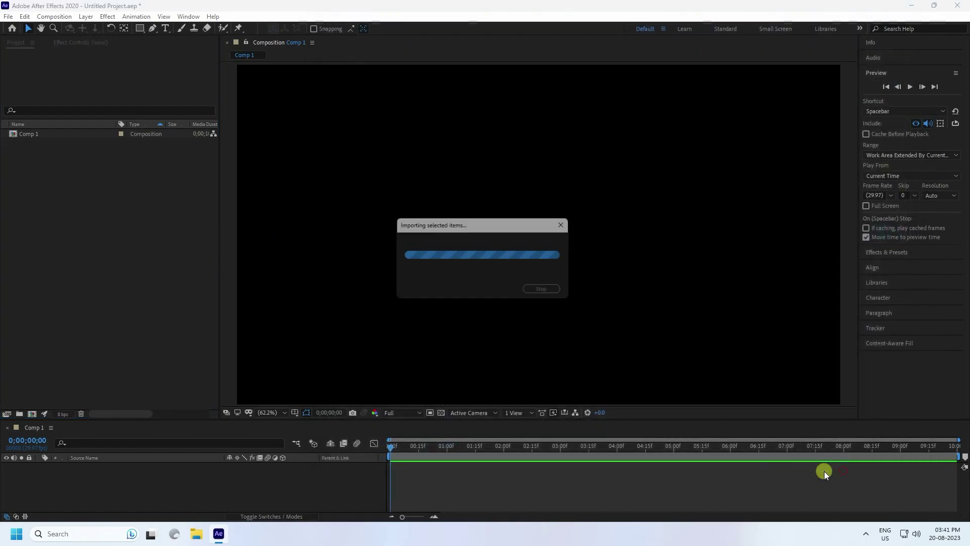
pyautogui.click(152, 284)
# Place LOGO.png above BG.png in Comp 1 and lock the BG.png layer
pyautogui.moveTo(29, 134); pyautogui.dragTo(141, 488)
pyautogui.scroll(2, 359, 268)
pyautogui.scroll(-4, 368, 259)
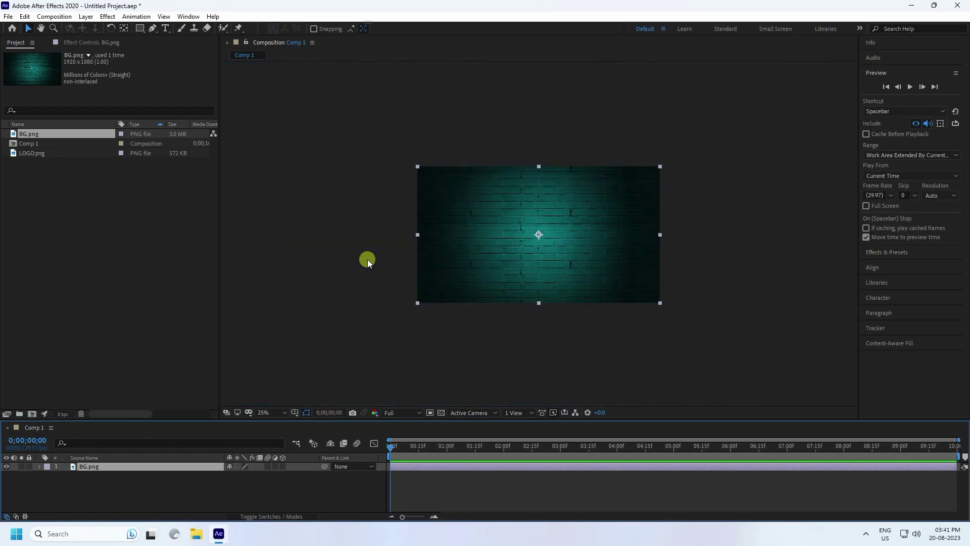
pyautogui.scroll(1, 368, 259)
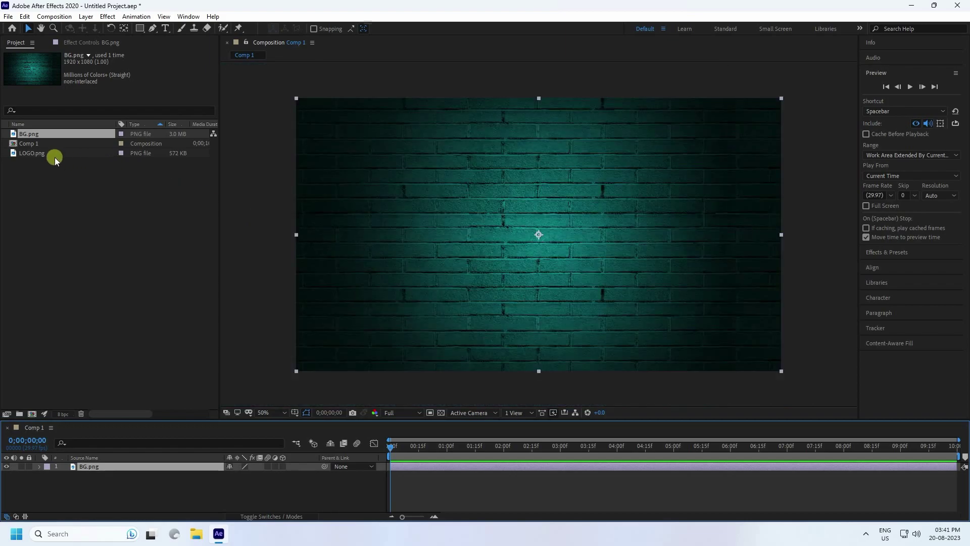
pyautogui.moveTo(33, 154); pyautogui.dragTo(105, 460)
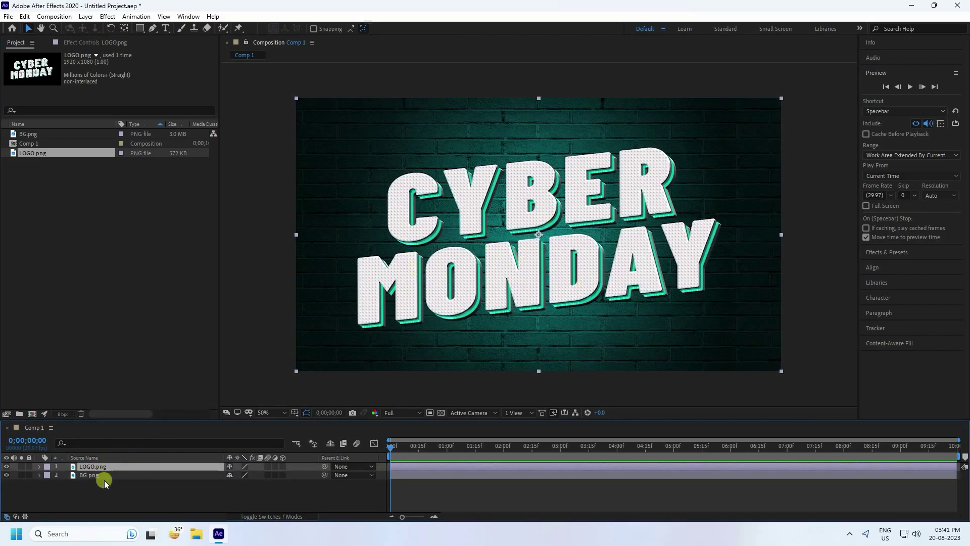
pyautogui.click(28, 475)
# Apply the Linear Wipe effect to the LOGO.png layer
pyautogui.click(889, 252)
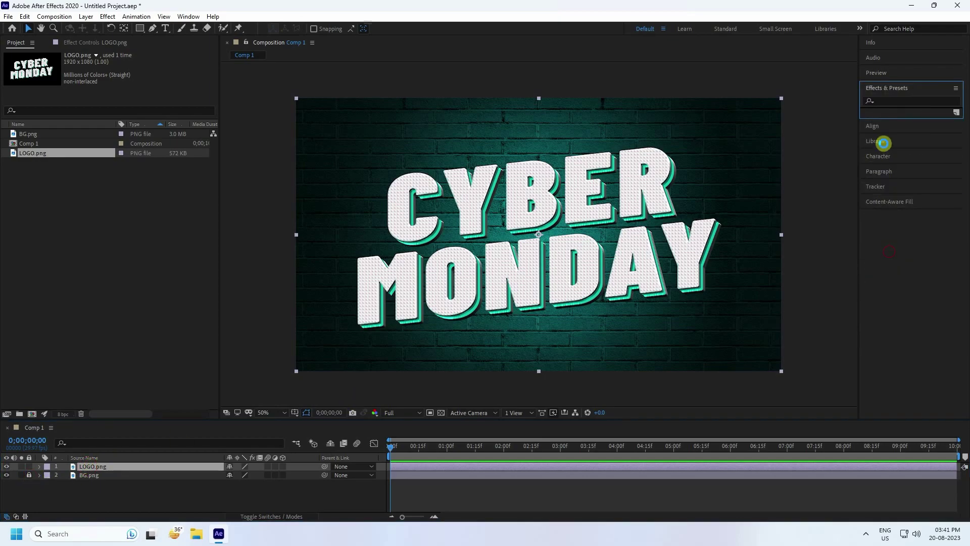
pyautogui.click(890, 101)
pyautogui.write('linea')
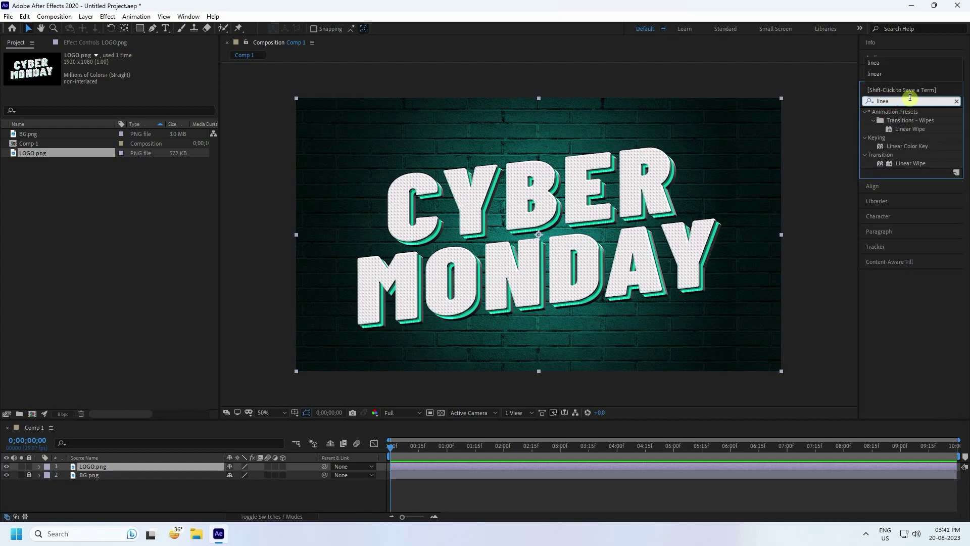
pyautogui.moveTo(910, 129); pyautogui.dragTo(115, 465)
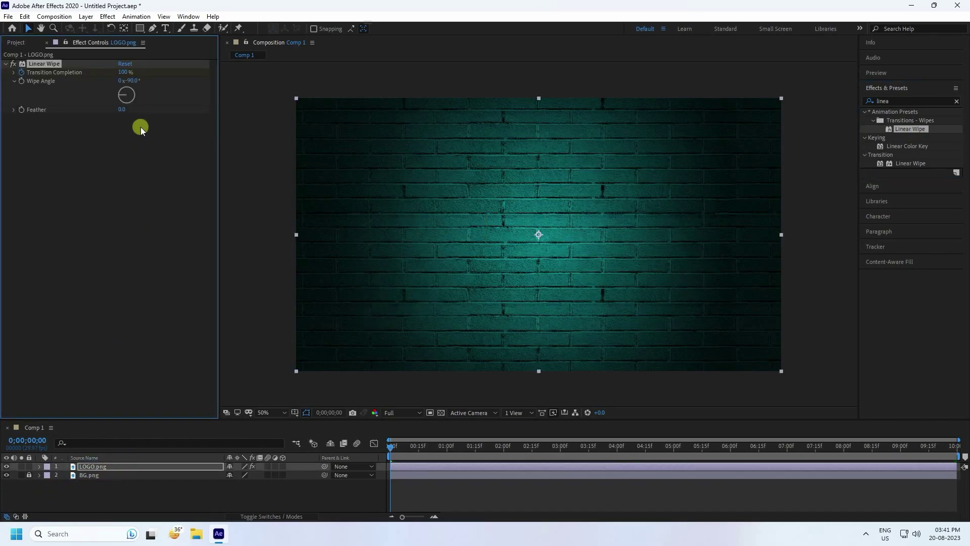
# Keyframe Transition Completion from 0% at 0s to 100% at 7s
pyautogui.moveTo(124, 73); pyautogui.dragTo(23, 81)
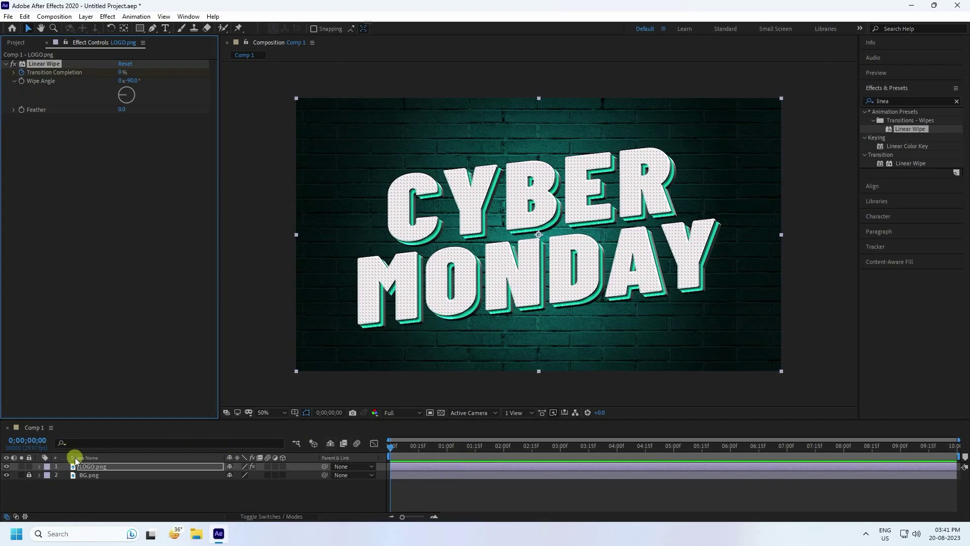
pyautogui.press('u')
pyautogui.moveTo(456, 472); pyautogui.dragTo(441, 492)
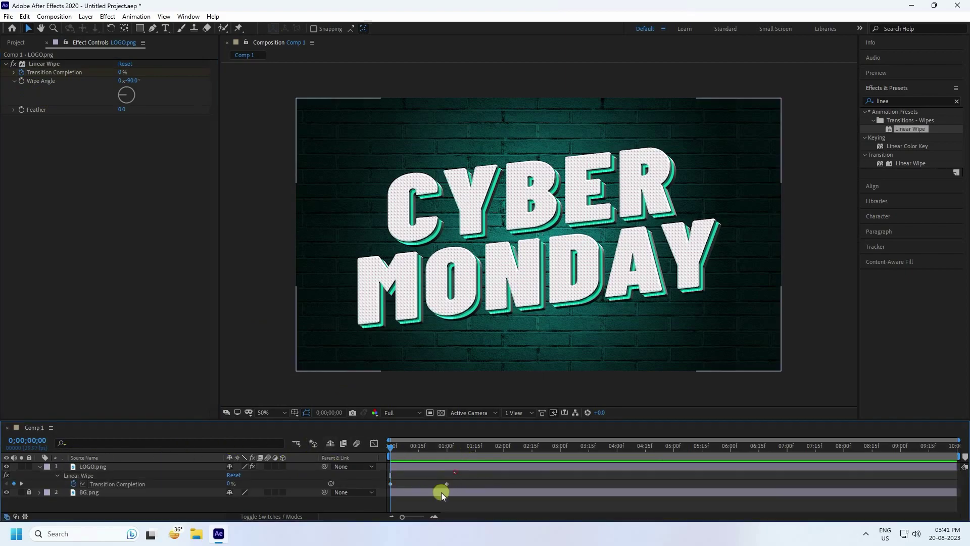
pyautogui.press('Delete')
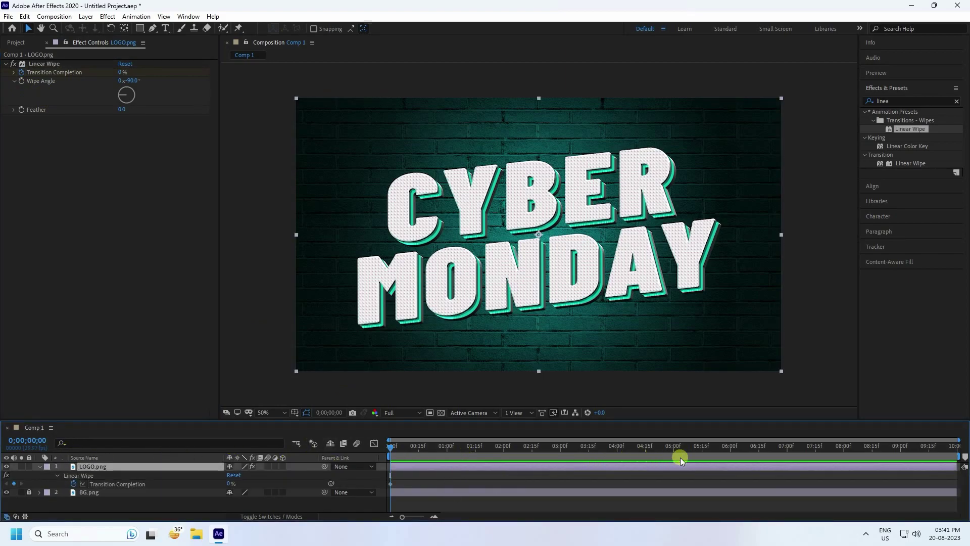
pyautogui.click(788, 446)
pyautogui.click(123, 71)
pyautogui.write('100')
pyautogui.press('Return')
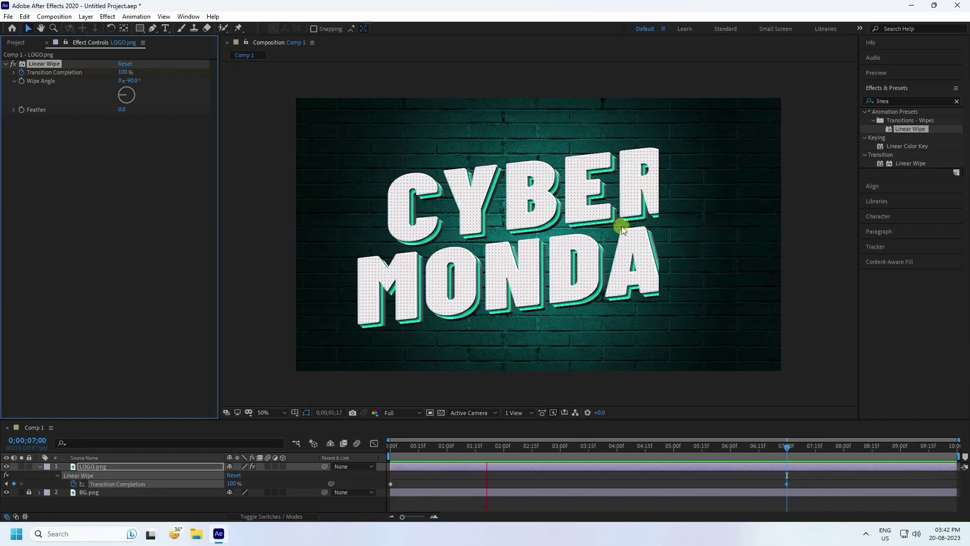
pyautogui.press('space')
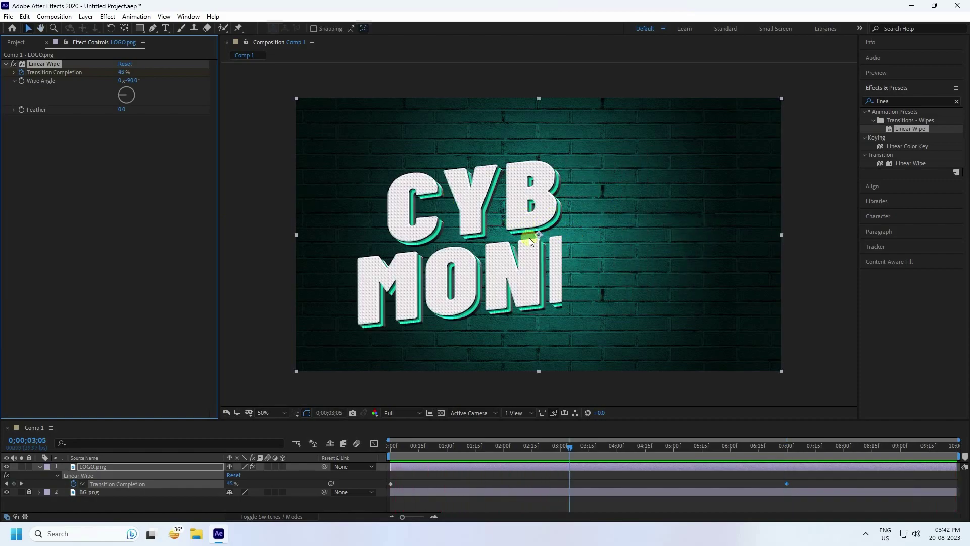
# Set the Linear Wipe Feather to 50 and return to the start
pyautogui.click(125, 110)
pyautogui.write('50')
pyautogui.press('Return')
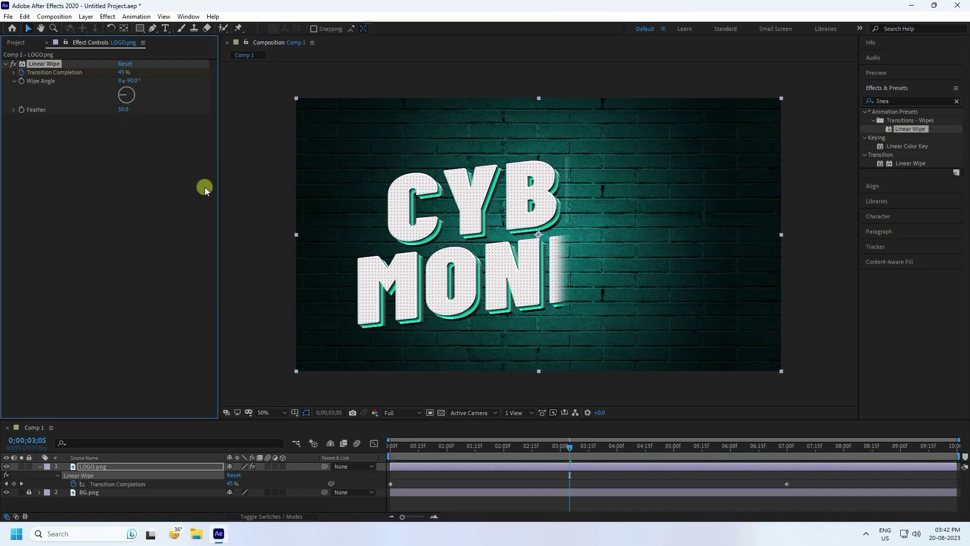
pyautogui.moveTo(522, 444); pyautogui.dragTo(317, 402)
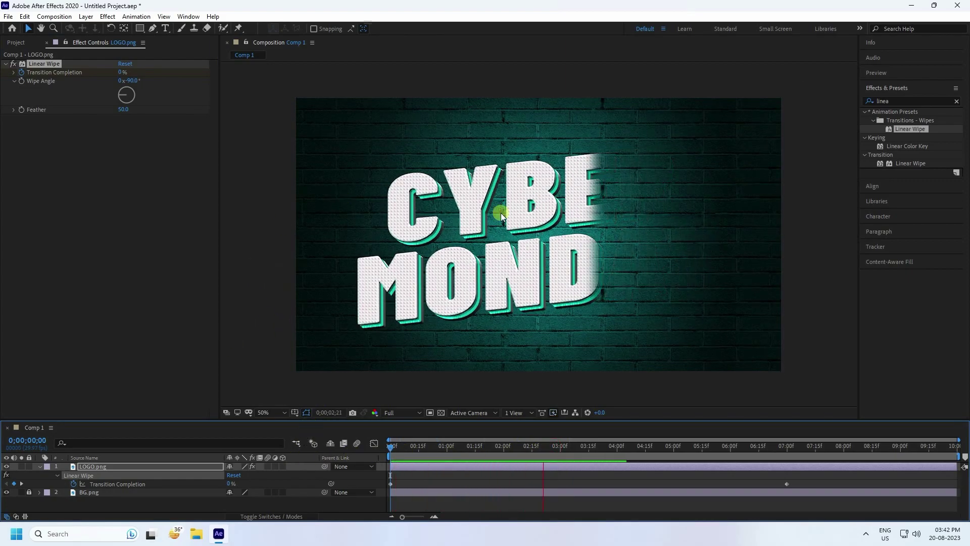
# Duplicate the LOGO.png layer with Ctrl+D
pyautogui.click(32, 419)
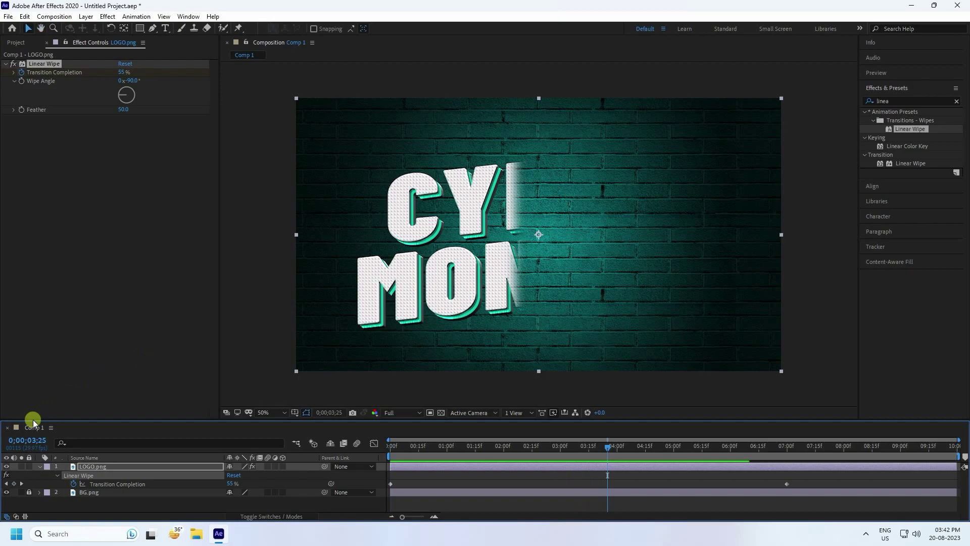
pyautogui.click(39, 466)
pyautogui.click(90, 467)
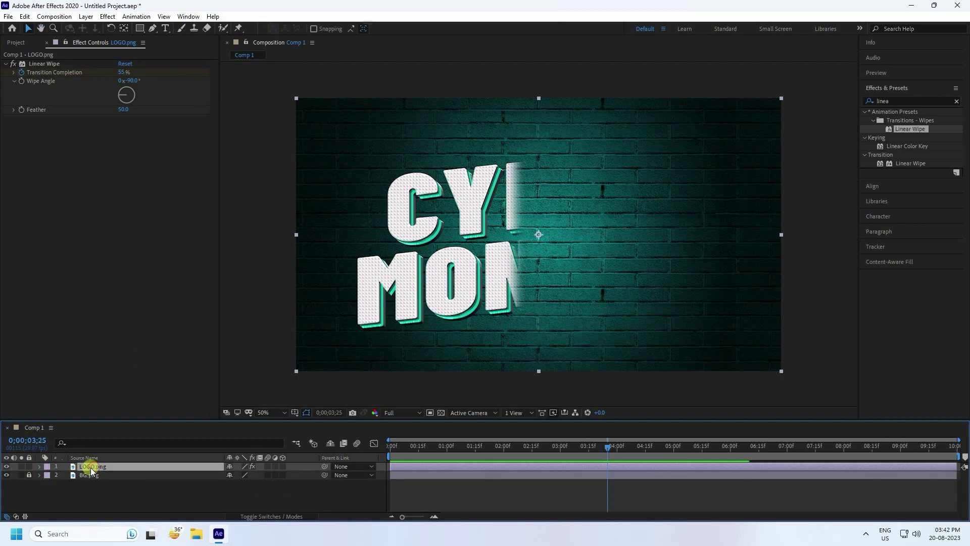
pyautogui.hotkey('ctrl', 'd')
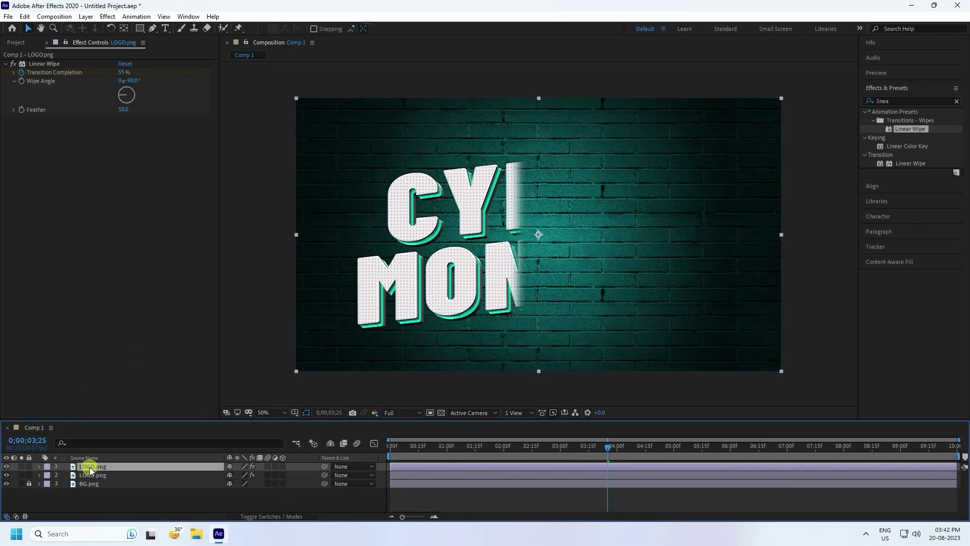
# Remove Linear Wipe from the top logo copy, show layer names, and solo it
pyautogui.click(41, 63)
pyautogui.press('Delete')
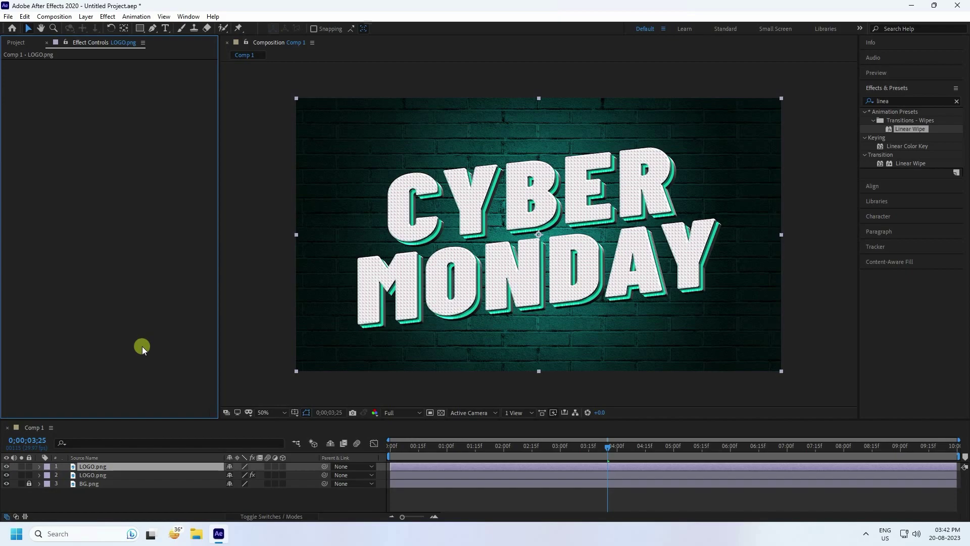
pyautogui.click(91, 466)
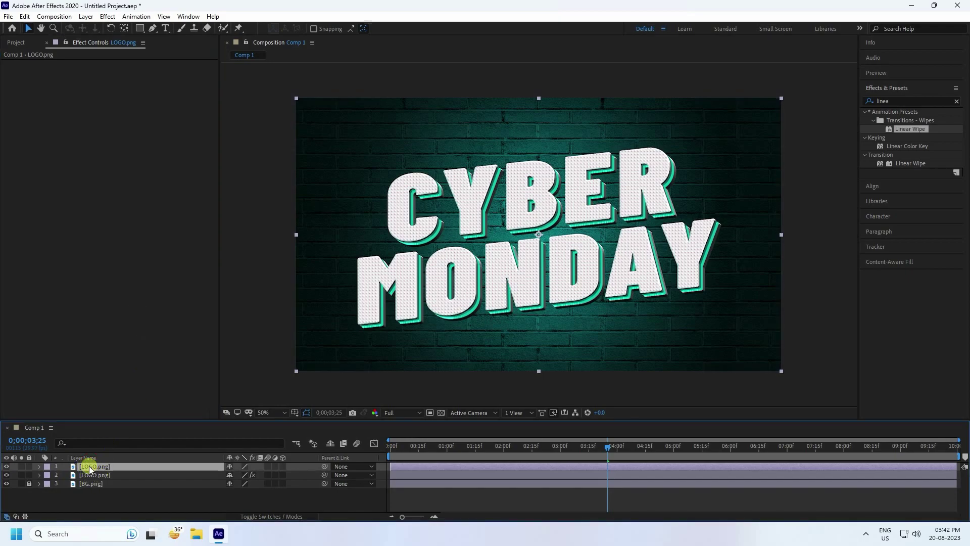
pyautogui.click(23, 466)
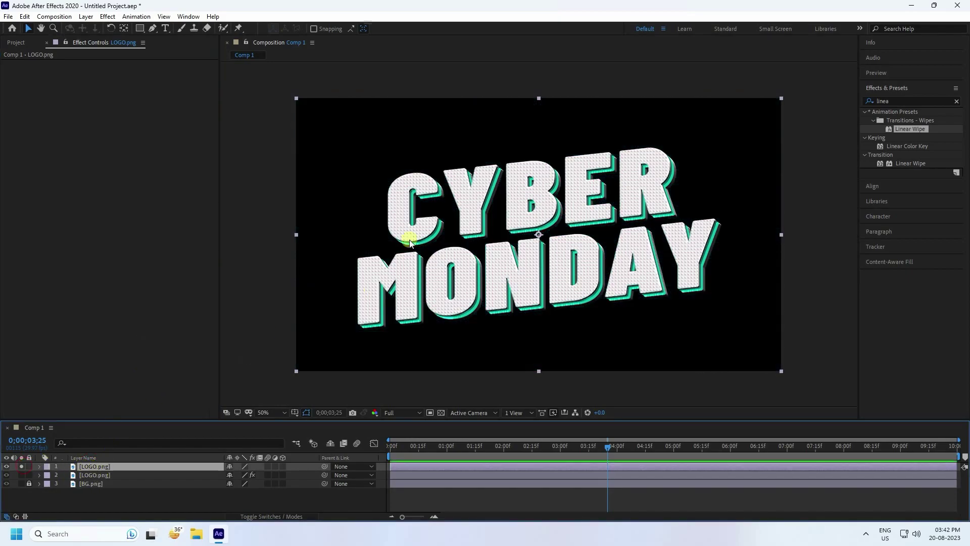
# Draw a tall rectangular mask at the right edge of the top logo layer
pyautogui.click(141, 28)
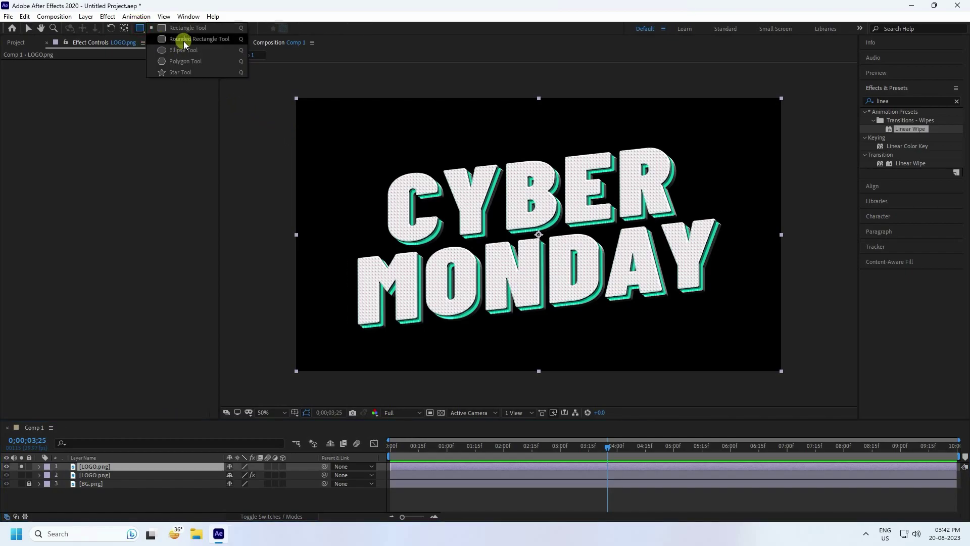
pyautogui.click(183, 27)
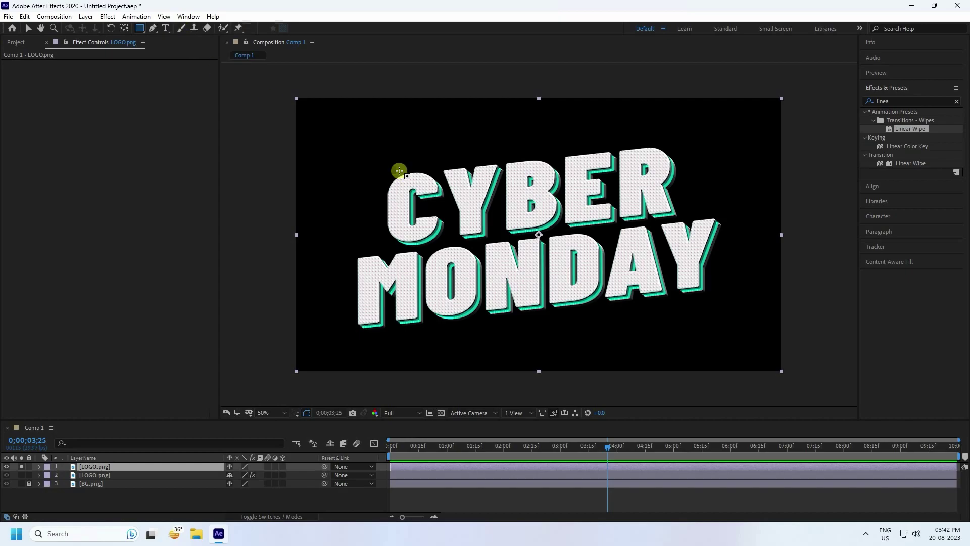
pyautogui.click(95, 465)
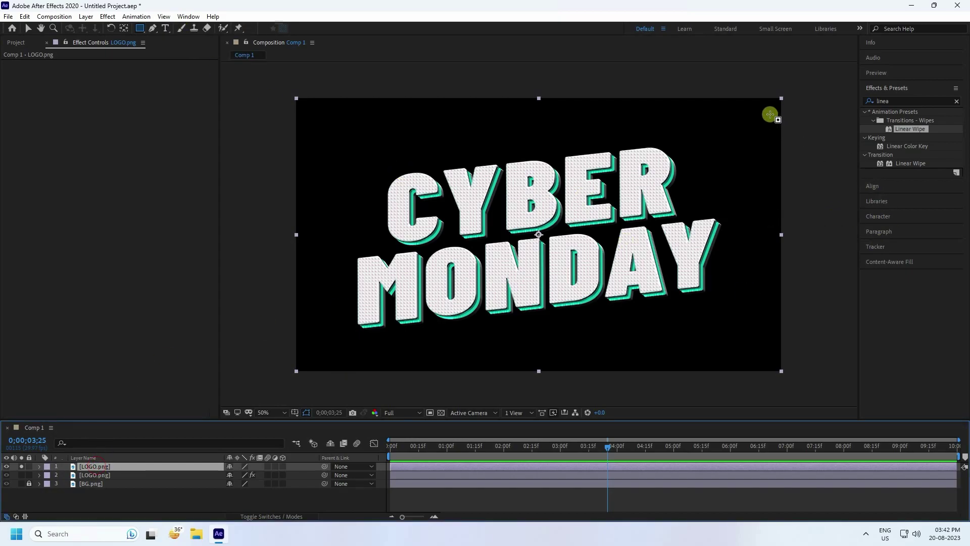
pyautogui.moveTo(777, 106); pyautogui.dragTo(751, 358)
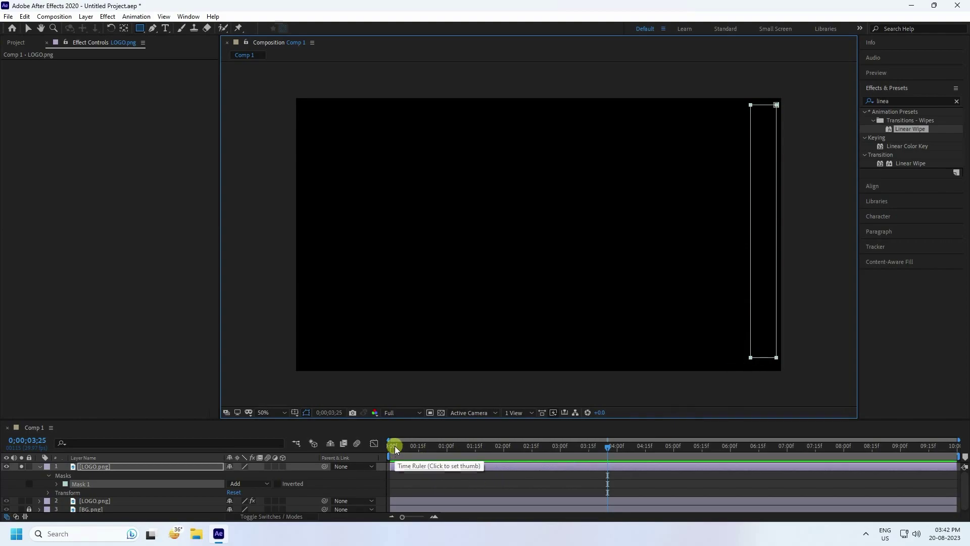
# Keyframe Mask 1 Path at 0s, move the mask to the left edge at 7;00, and preview
pyautogui.moveTo(395, 449); pyautogui.dragTo(354, 458)
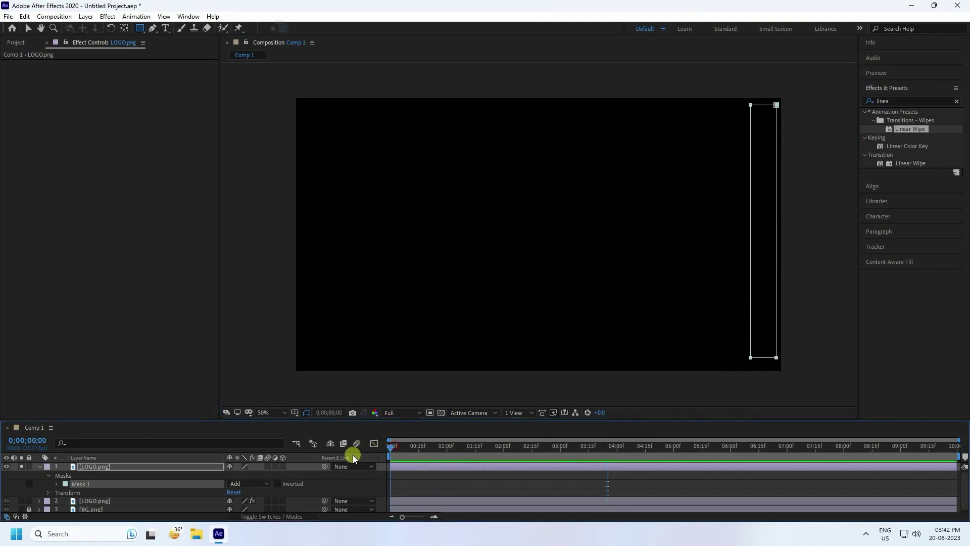
pyautogui.click(54, 484)
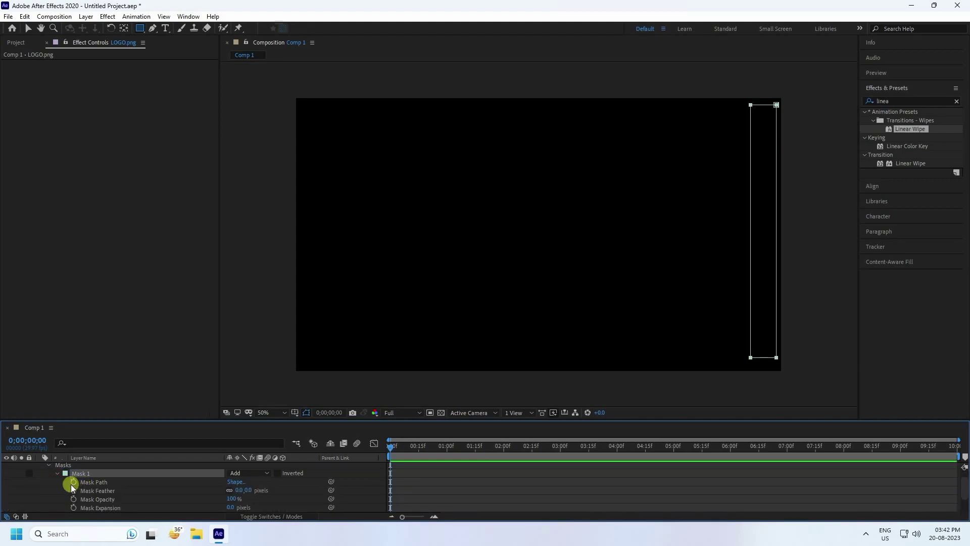
pyautogui.click(73, 483)
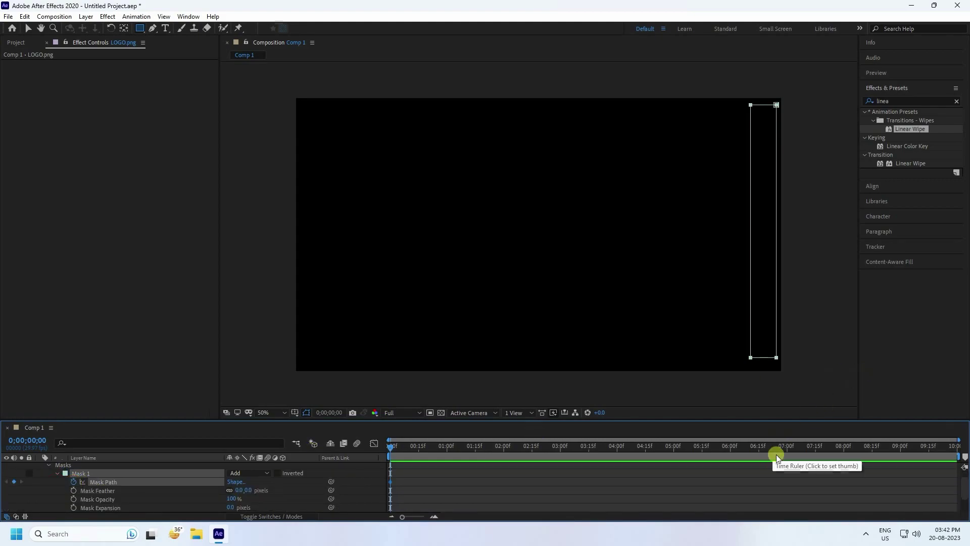
pyautogui.click(786, 446)
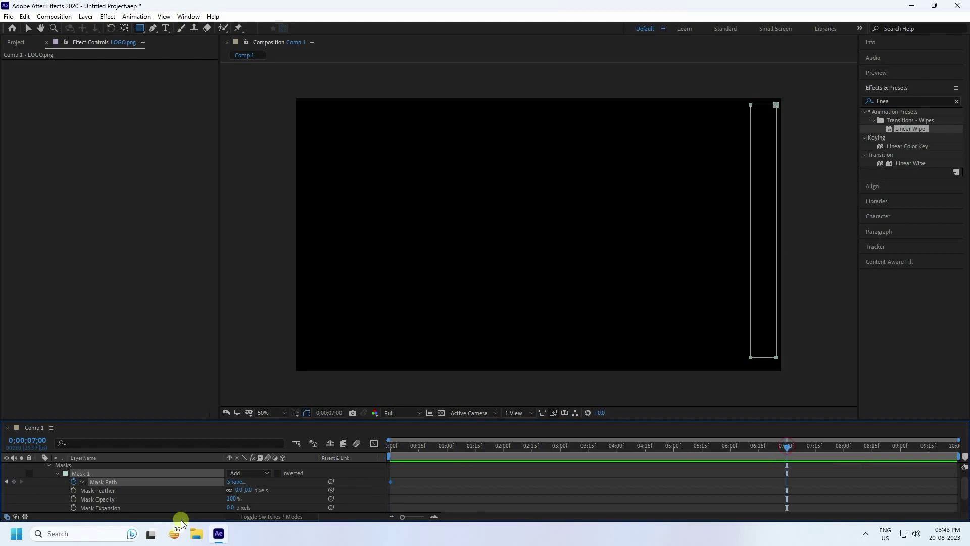
pyautogui.click(29, 30)
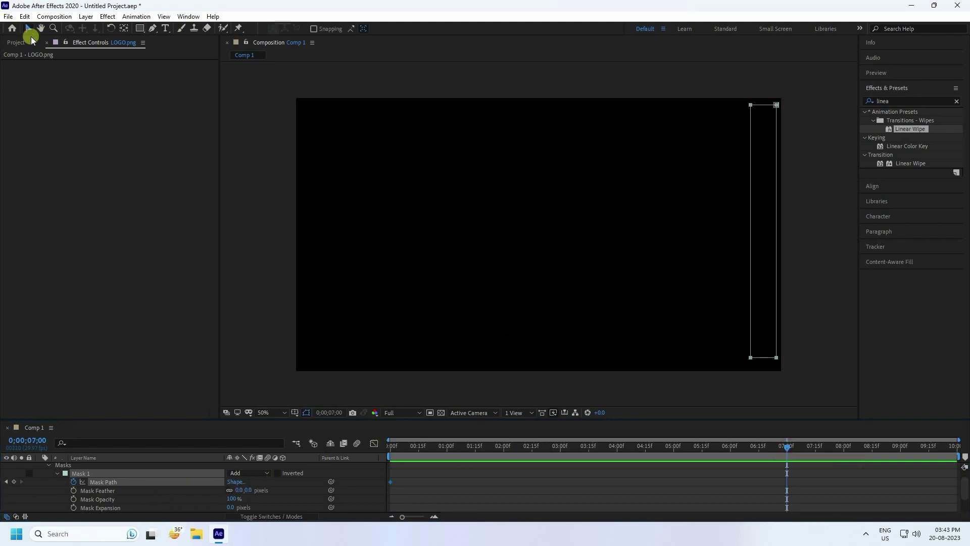
pyautogui.moveTo(795, 95); pyautogui.dragTo(311, 347)
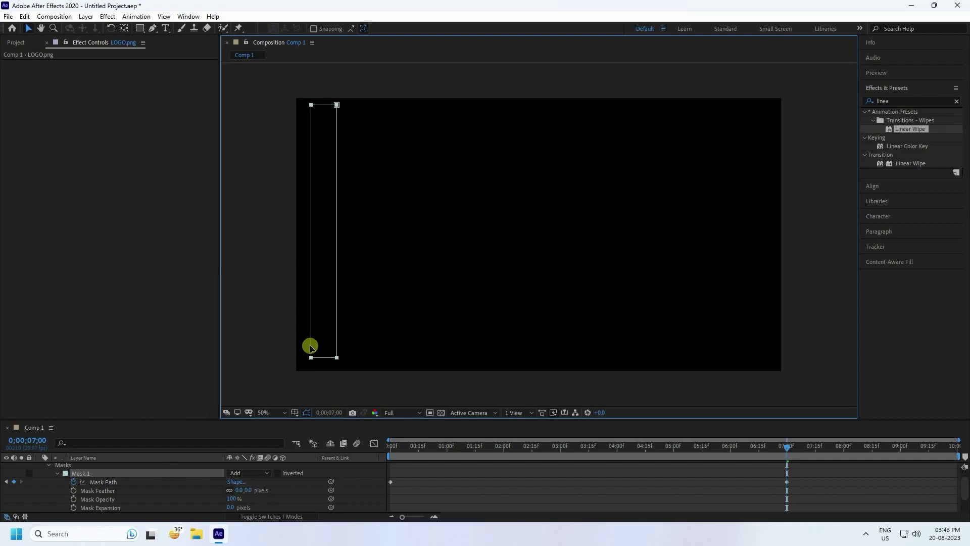
pyautogui.moveTo(399, 447); pyautogui.dragTo(359, 445)
pyautogui.press('space')
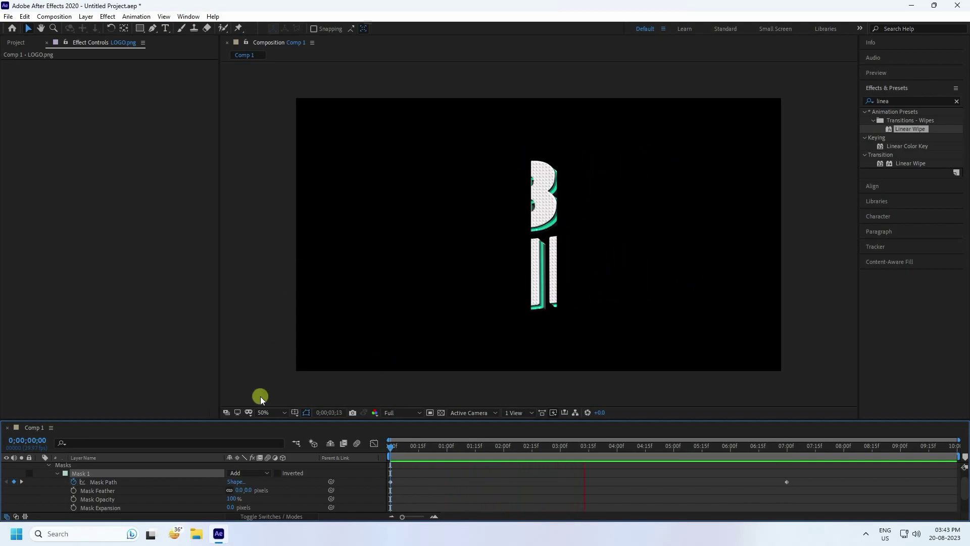
pyautogui.press('space')
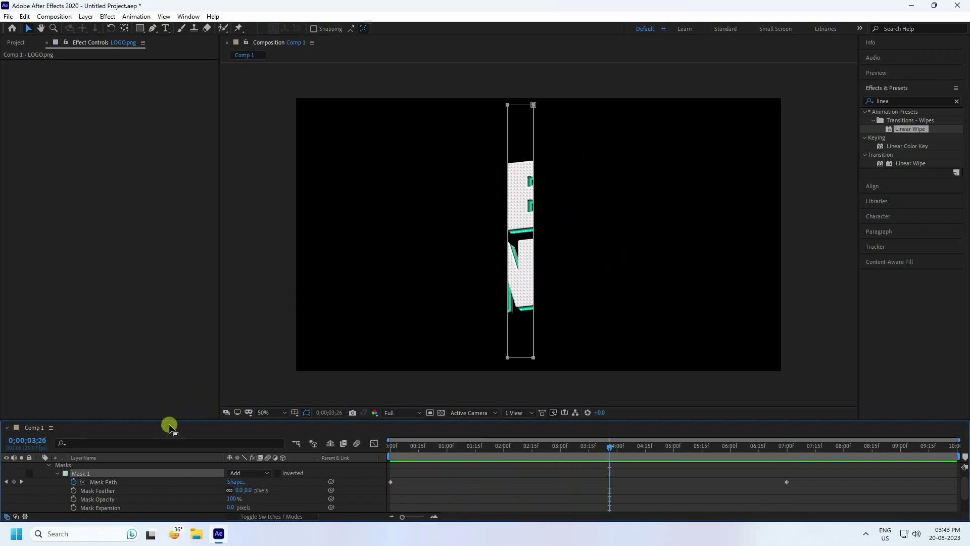
# Collapse the top logo layer and turn off its Solo switch
pyautogui.moveTo(165, 419); pyautogui.dragTo(171, 380)
pyautogui.click(40, 426)
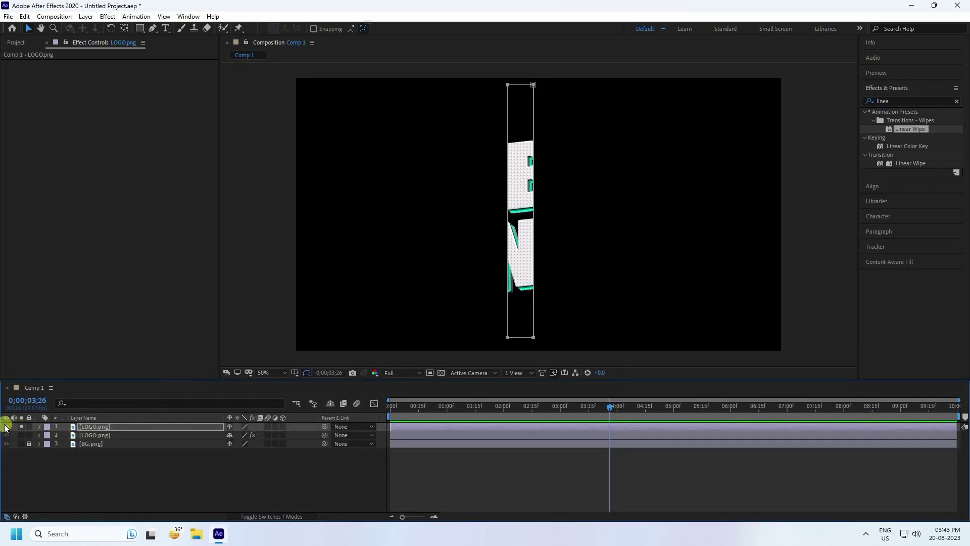
pyautogui.click(21, 426)
pyautogui.click(112, 427)
pyautogui.rightClick(94, 425)
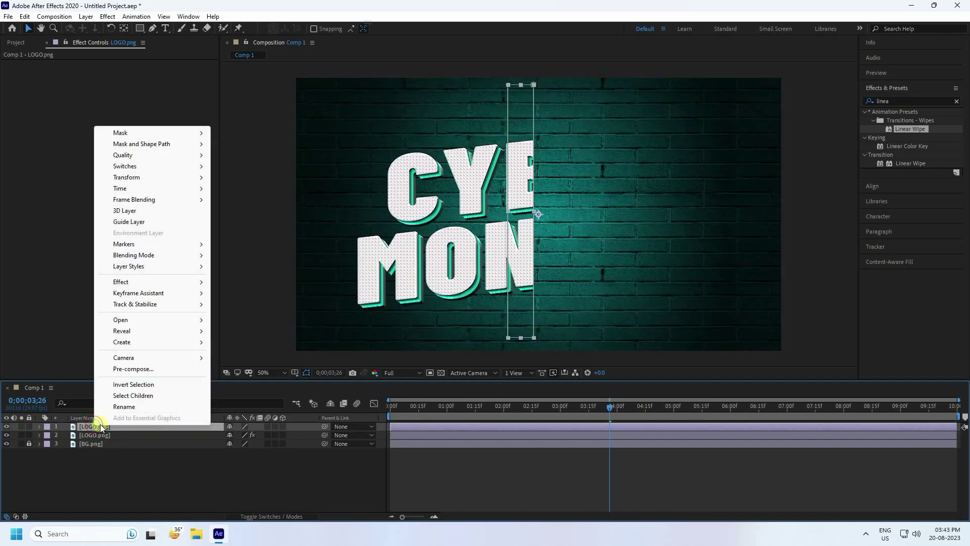
# Pre-compose the top logo layer as LOGO MARK, moving all attributes
pyautogui.click(126, 371)
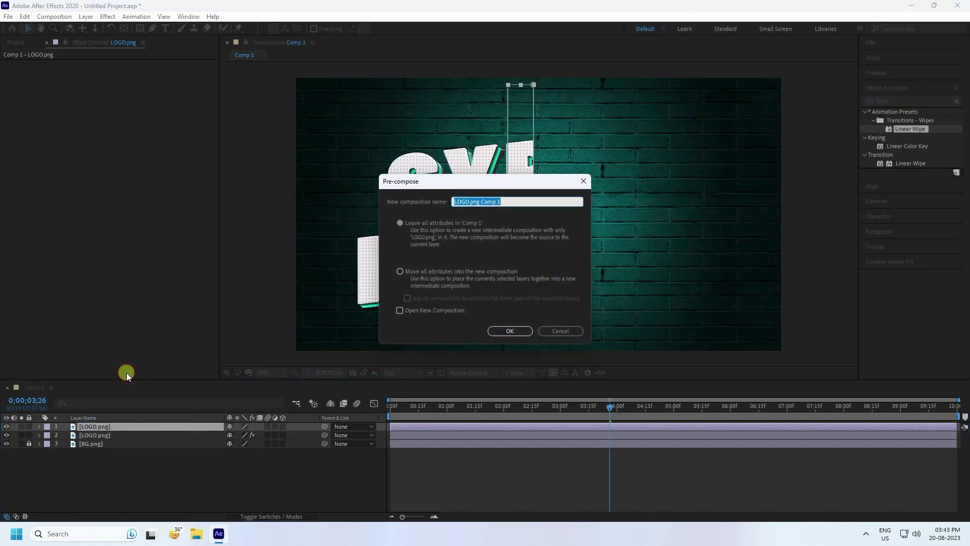
pyautogui.write('LOGO MARK')
pyautogui.click(435, 272)
pyautogui.click(505, 329)
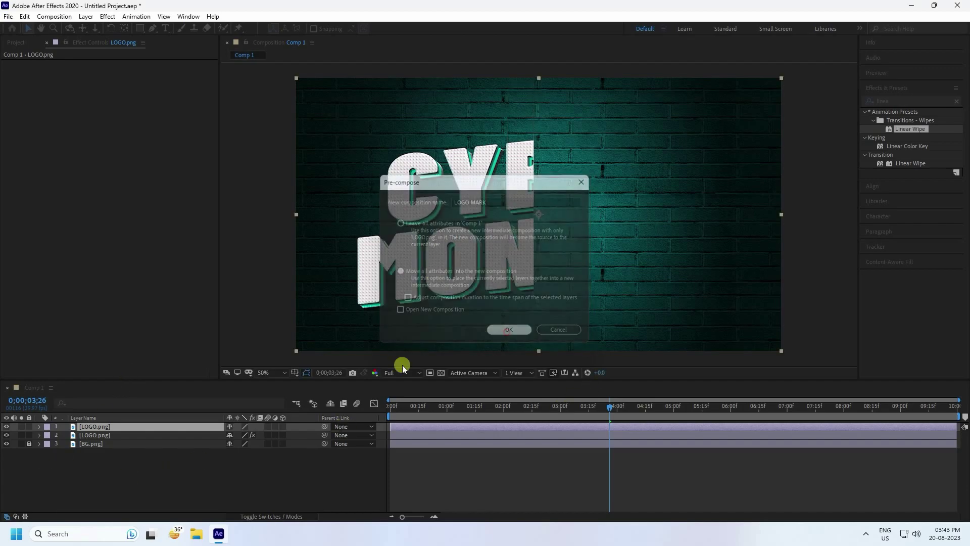
# Make the LOGO MARK layer 3D and hide it
pyautogui.click(108, 486)
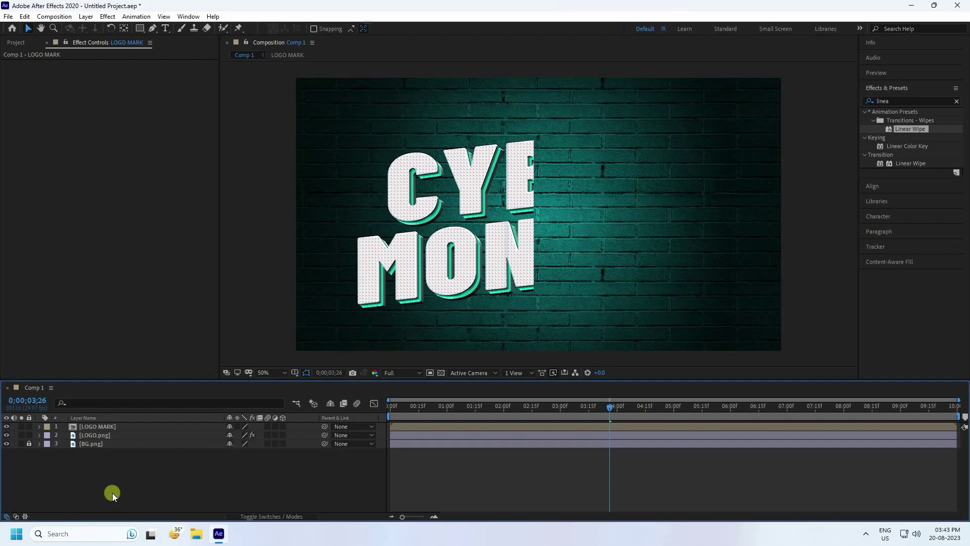
pyautogui.click(94, 428)
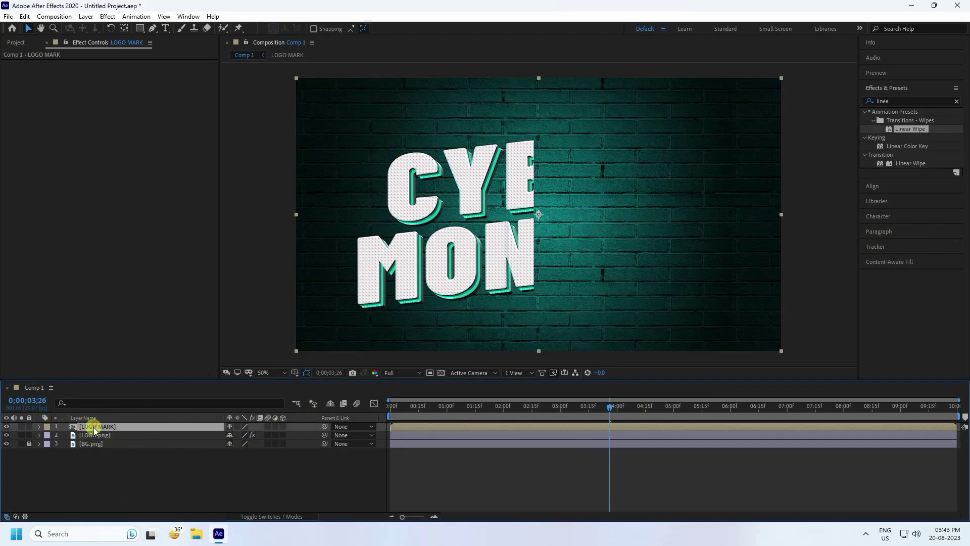
pyautogui.click(283, 426)
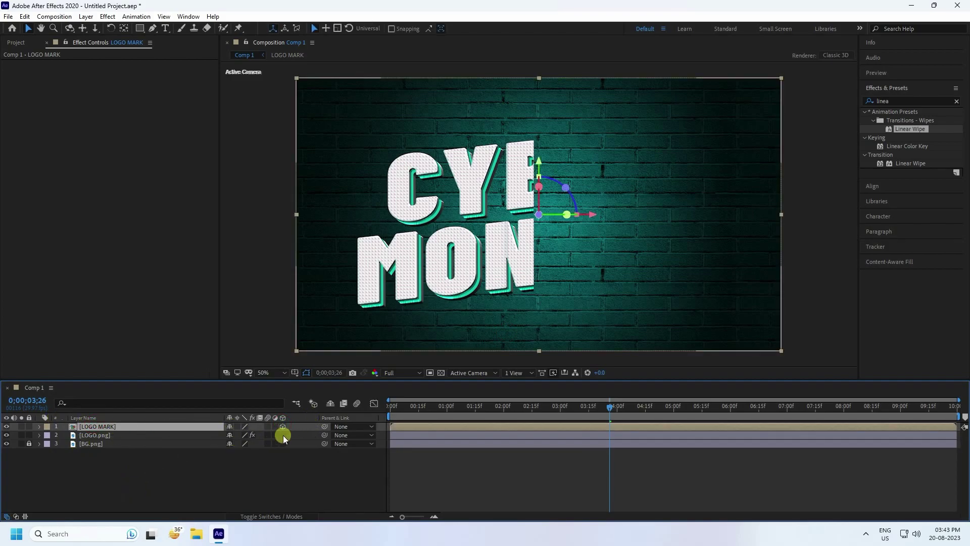
pyautogui.click(6, 427)
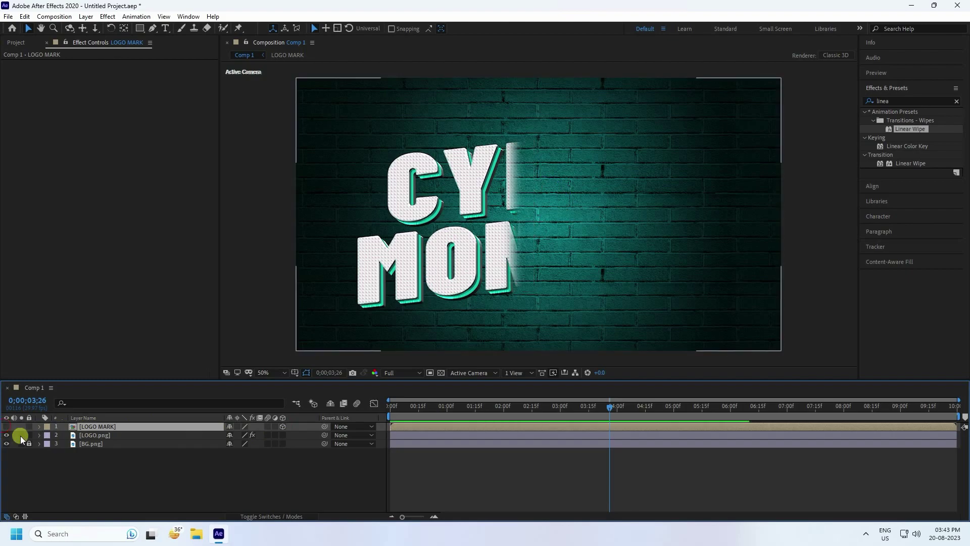
# Add a new 1920x1080 solid layer named Particles
pyautogui.rightClick(104, 477)
pyautogui.moveTo(135, 362)
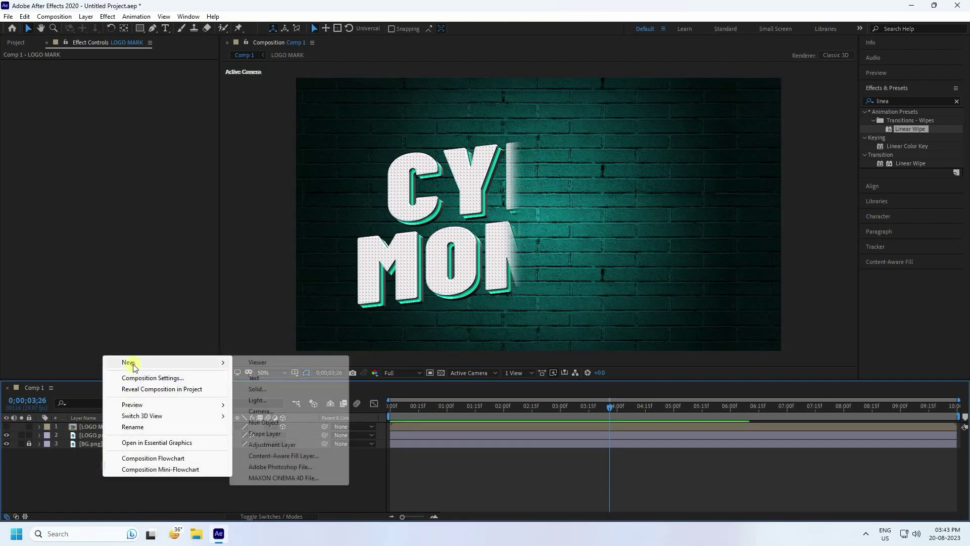
pyautogui.click(256, 390)
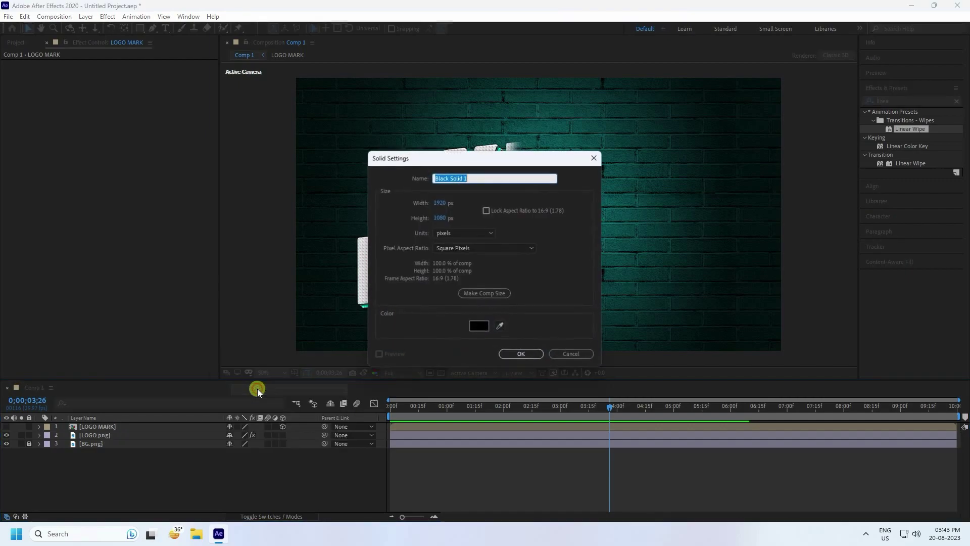
pyautogui.write('Particles')
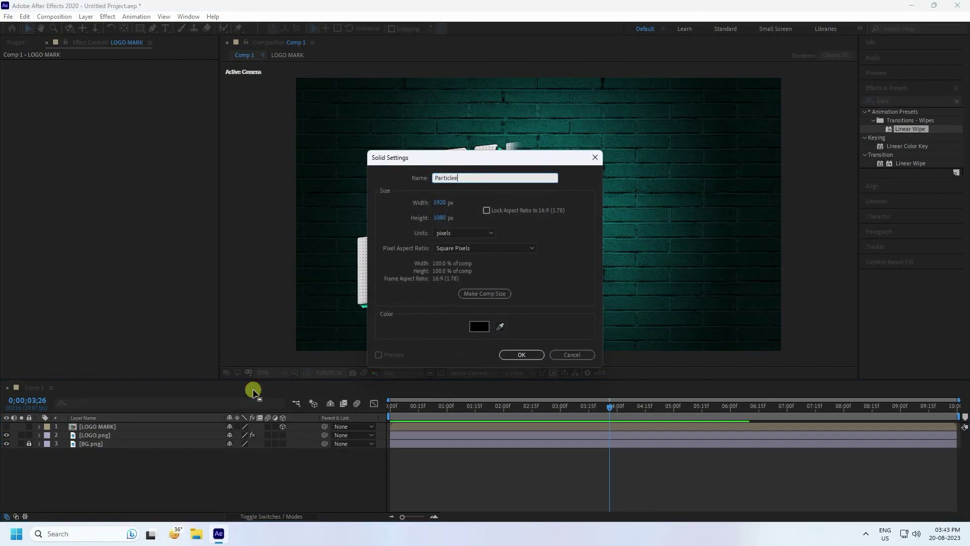
pyautogui.click(529, 354)
# Apply RG Trapcode Particular to the Particles solid
pyautogui.click(108, 17)
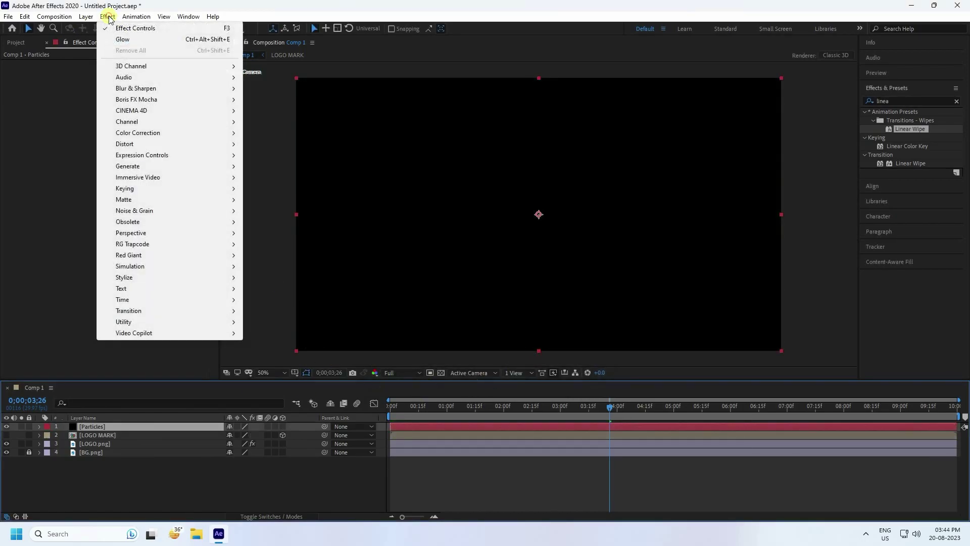
pyautogui.moveTo(135, 246)
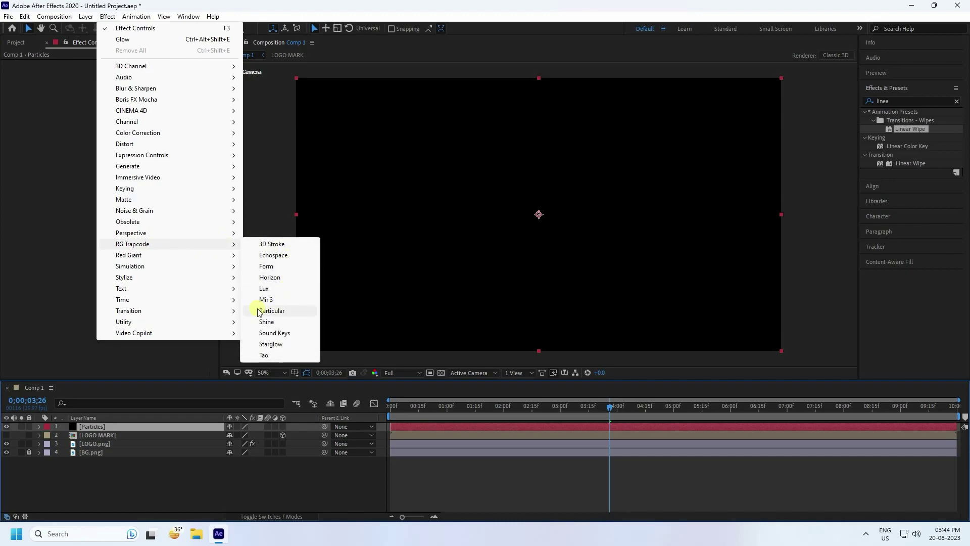
pyautogui.click(273, 311)
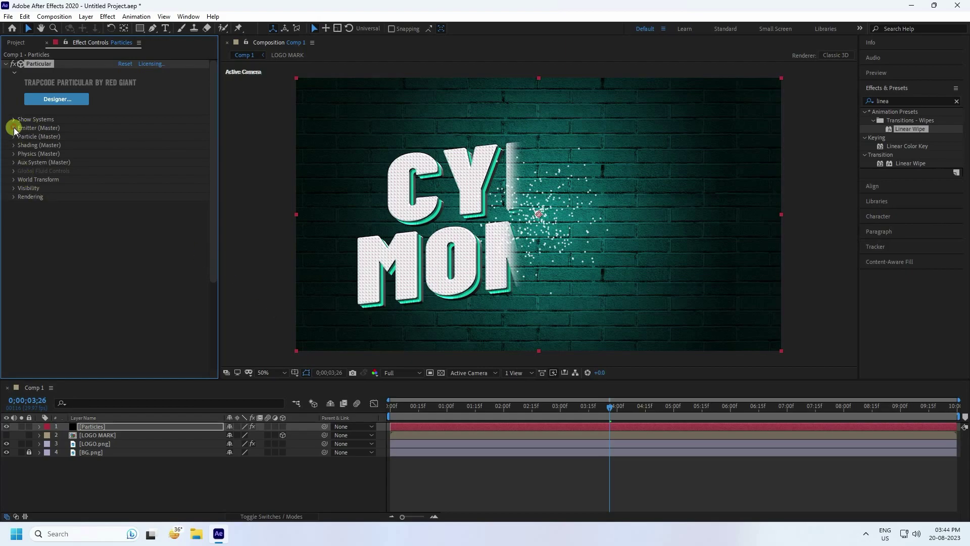
# Set Particular's Emitter Type to Layer, emitting from the LOGO MARK layer
pyautogui.click(14, 129)
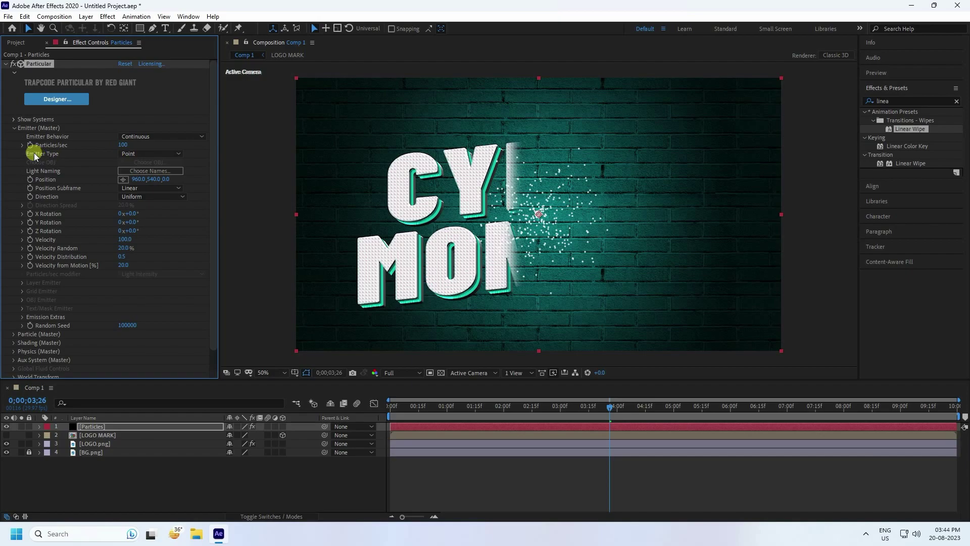
pyautogui.click(152, 153)
pyautogui.click(146, 220)
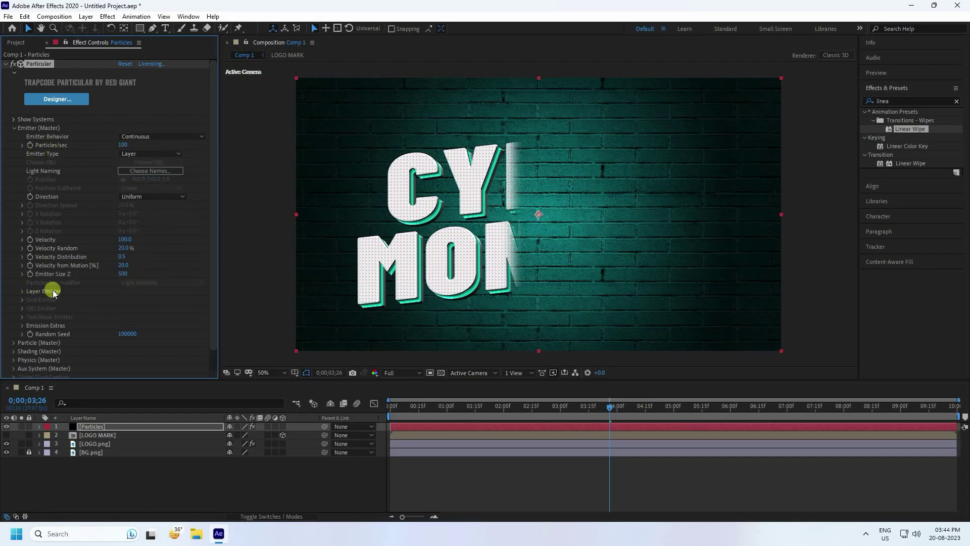
pyautogui.click(20, 291)
pyautogui.click(130, 299)
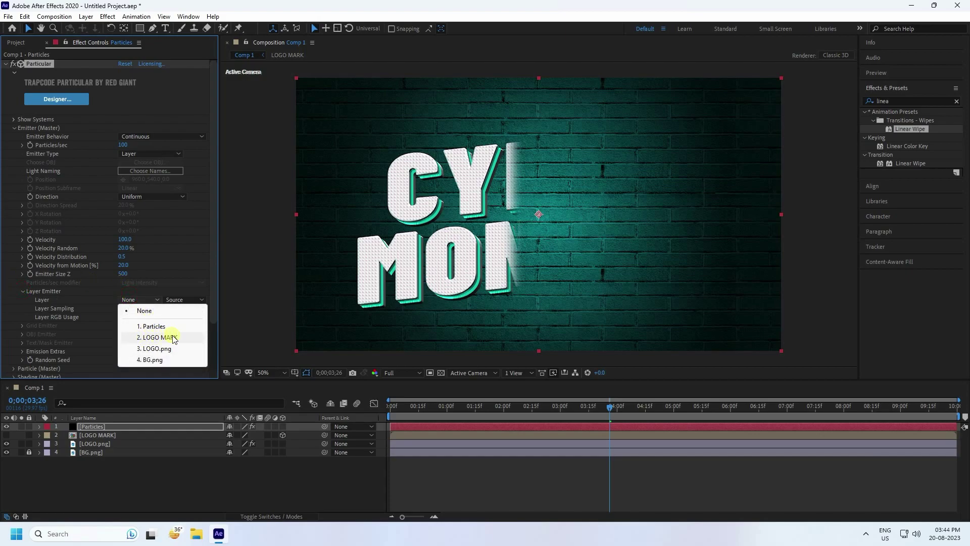
pyautogui.click(157, 337)
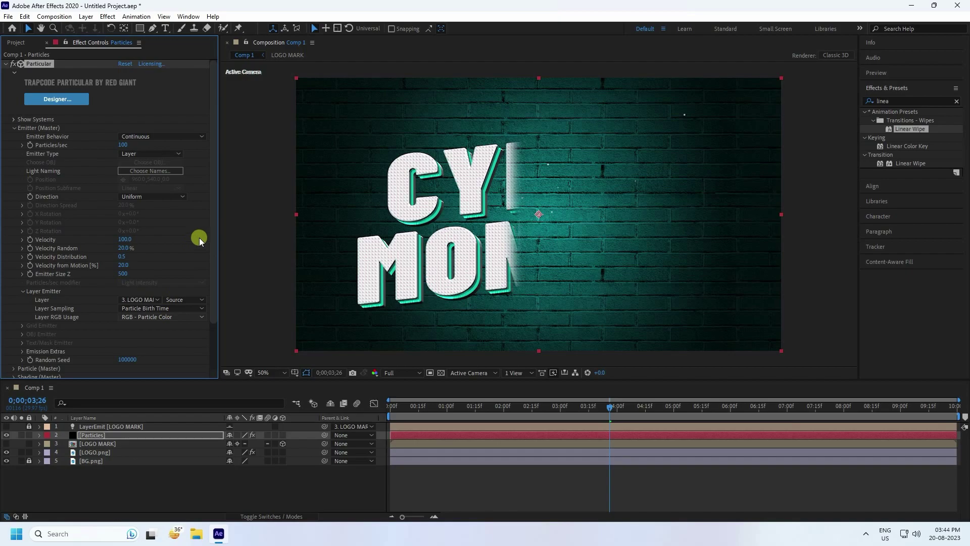
# Set the emitter to 500000 particles/sec with Velocity 50
pyautogui.click(121, 145)
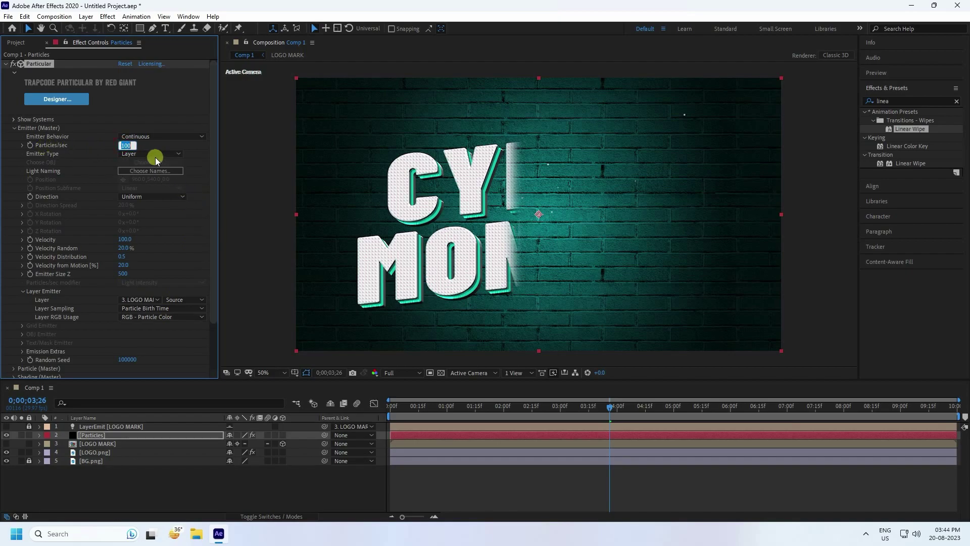
pyautogui.write('50000')
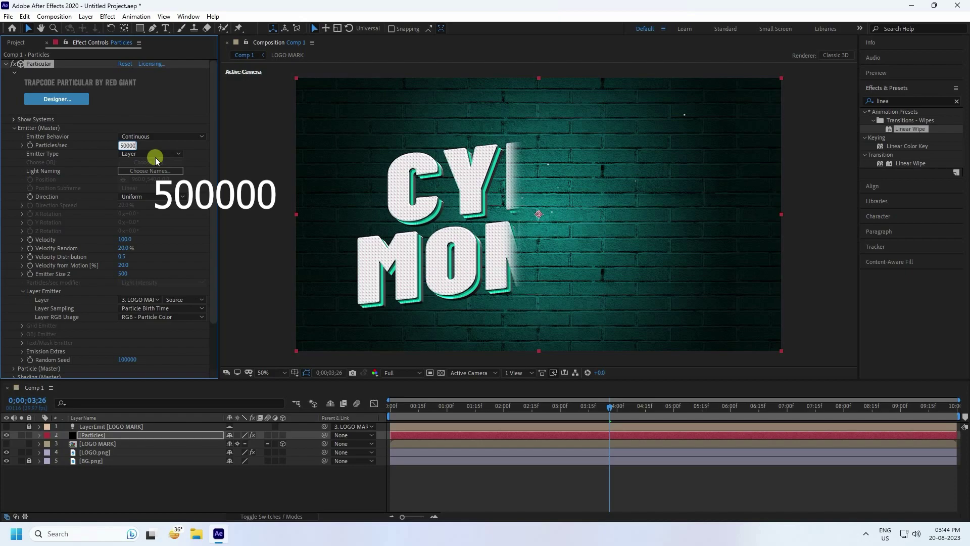
pyautogui.press('Return')
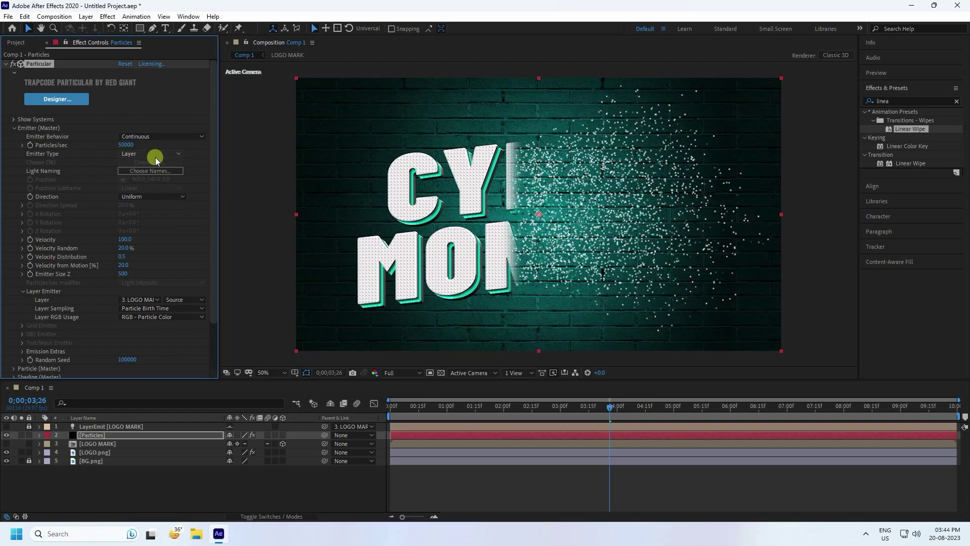
pyautogui.click(127, 146)
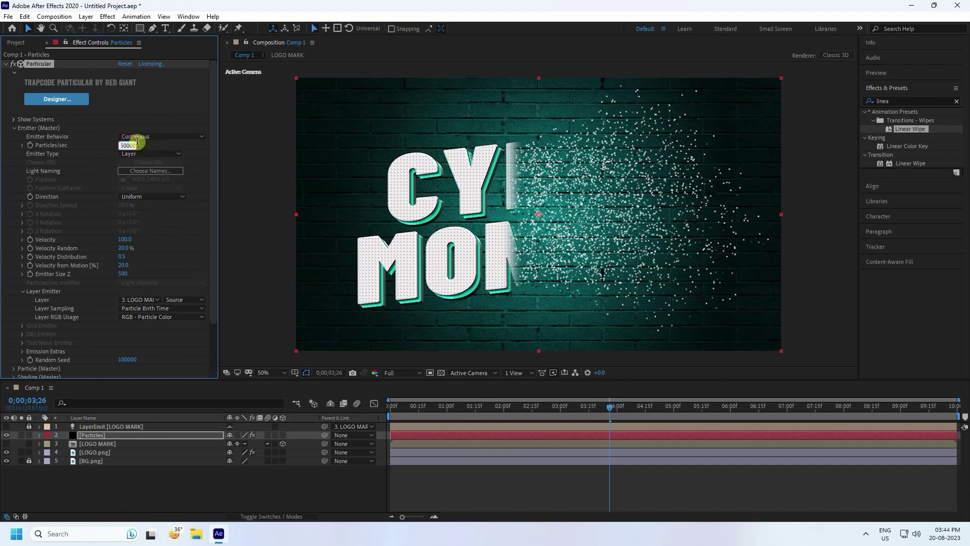
pyautogui.write('500000')
pyautogui.press('Return')
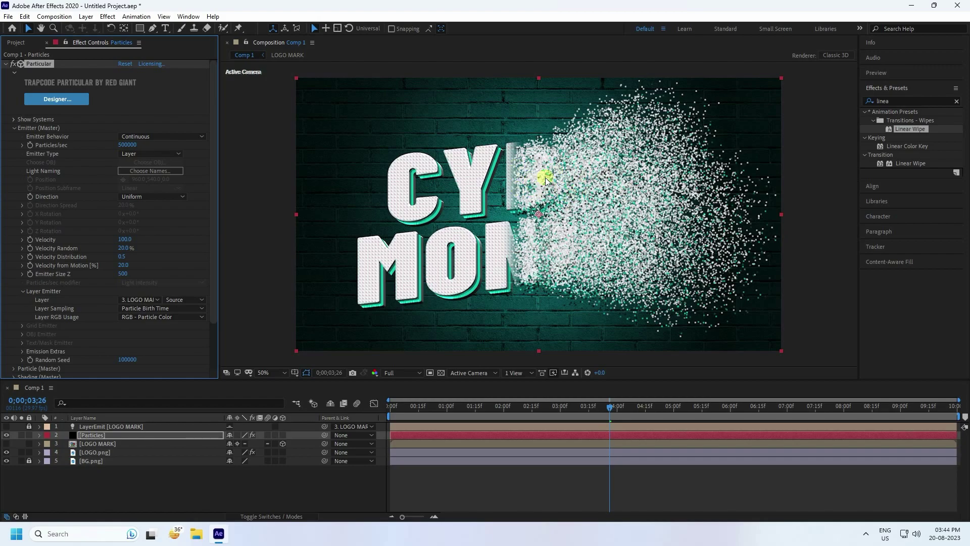
pyautogui.click(123, 239)
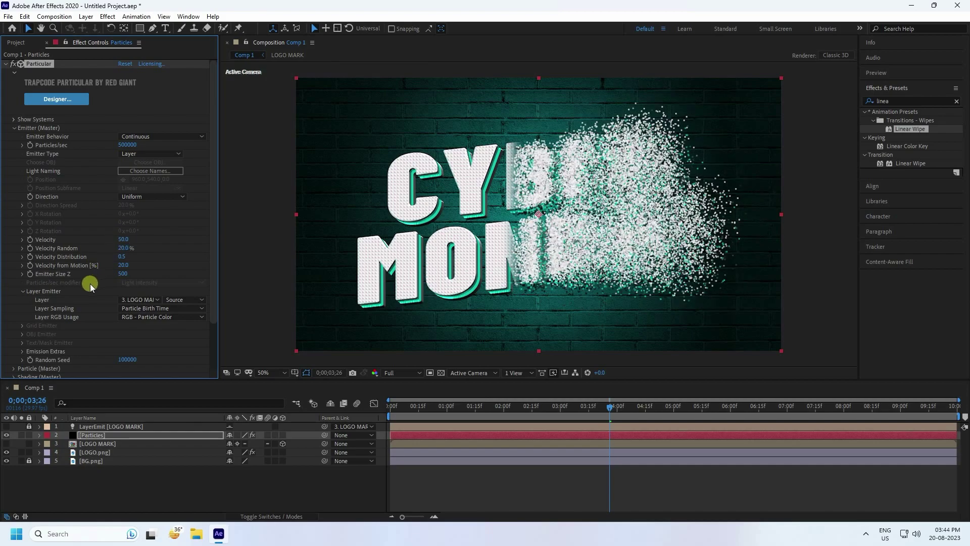
pyautogui.click(15, 129)
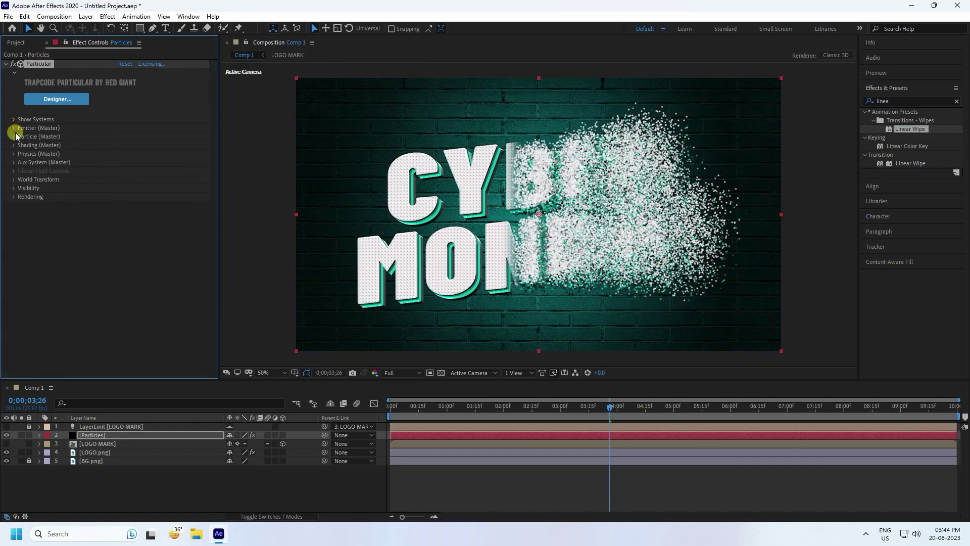
# Set particle Life to 1.5 seconds with Life Random 100%
pyautogui.click(15, 136)
pyautogui.click(121, 145)
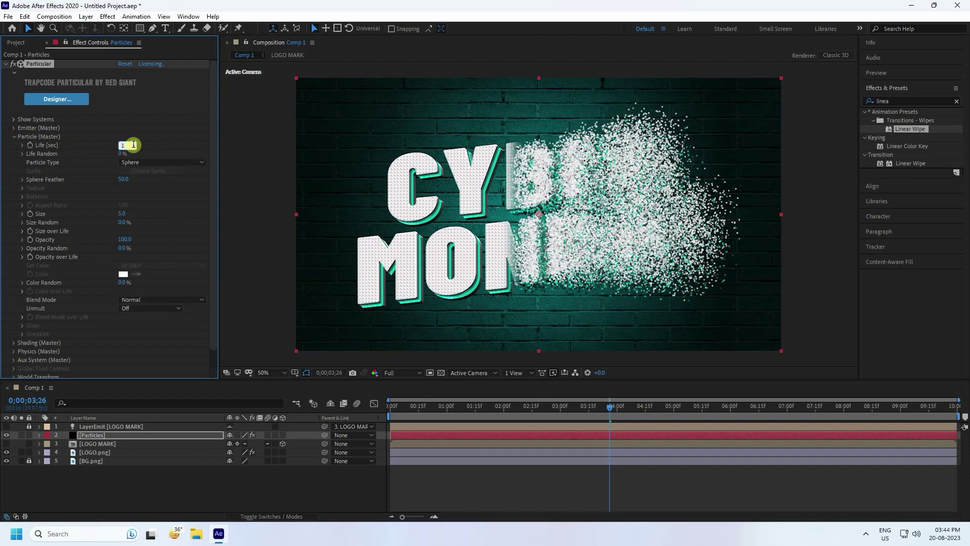
pyautogui.write('1.5')
pyautogui.press('Return')
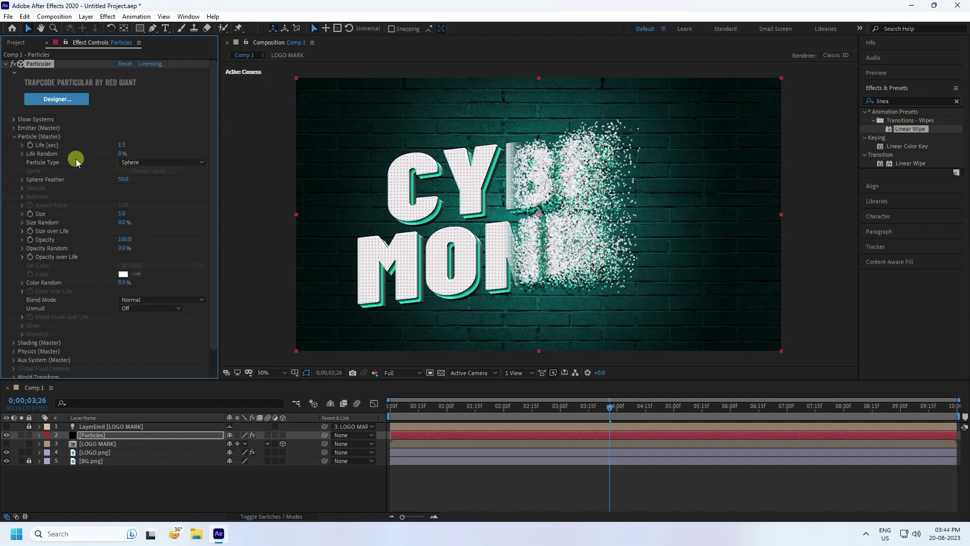
pyautogui.moveTo(120, 153); pyautogui.dragTo(206, 155)
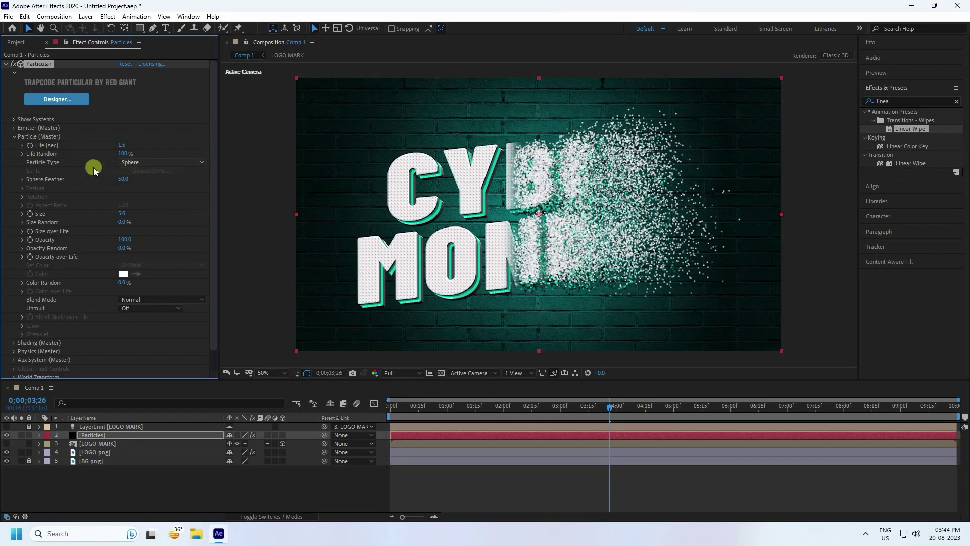
# Make the particles Cloudlet type with Cloudlet Feather 0
pyautogui.click(147, 161)
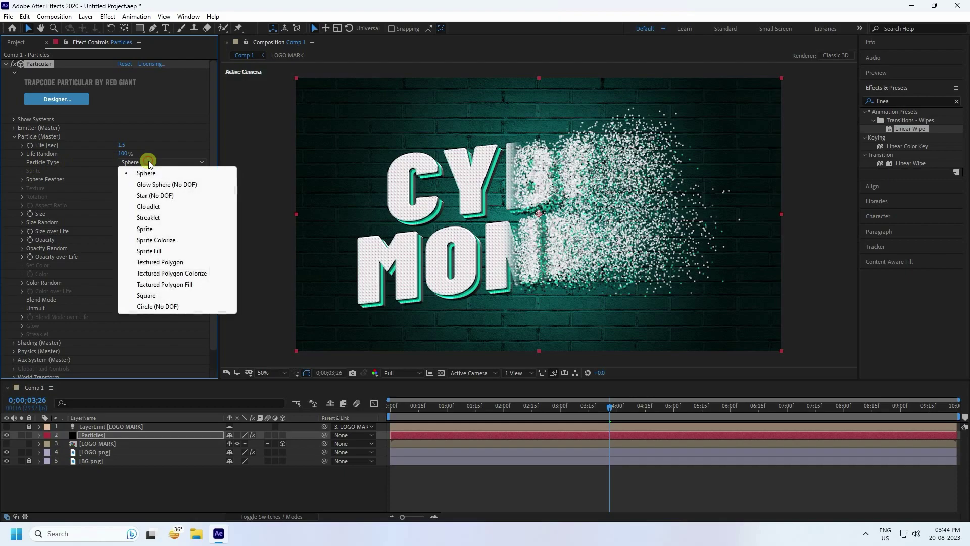
pyautogui.click(144, 207)
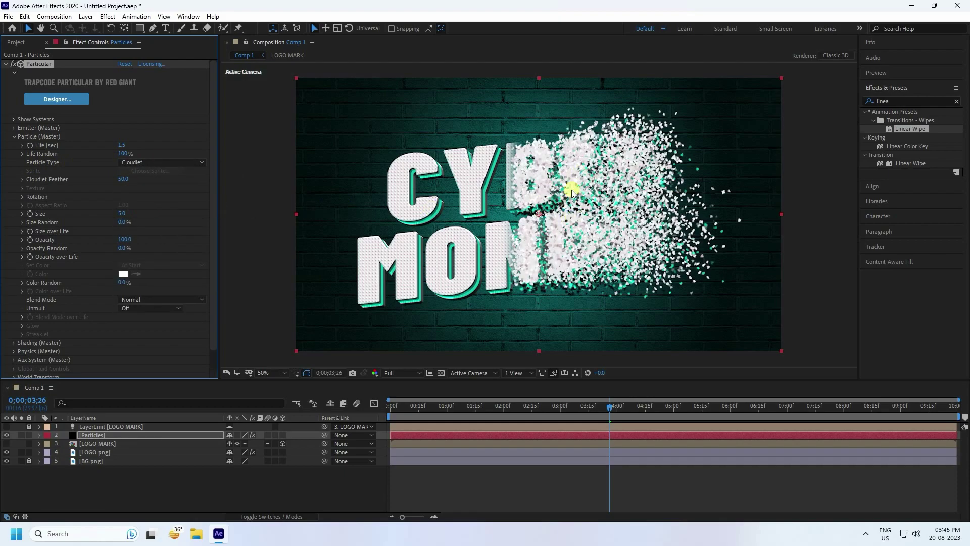
pyautogui.click(117, 179)
pyautogui.press('Return')
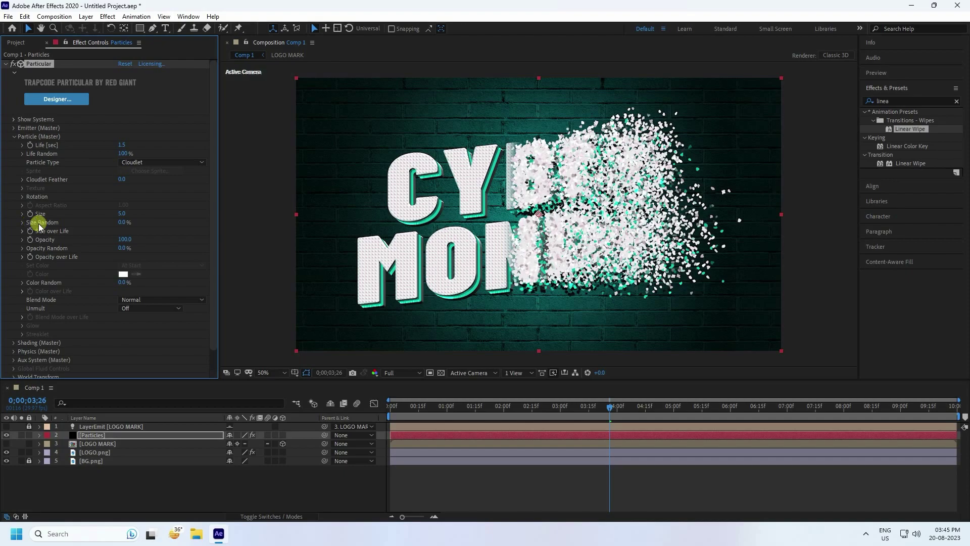
# Set Size Random to 100% and apply the linear ramp-down Size over Life preset
pyautogui.moveTo(122, 222); pyautogui.dragTo(260, 220)
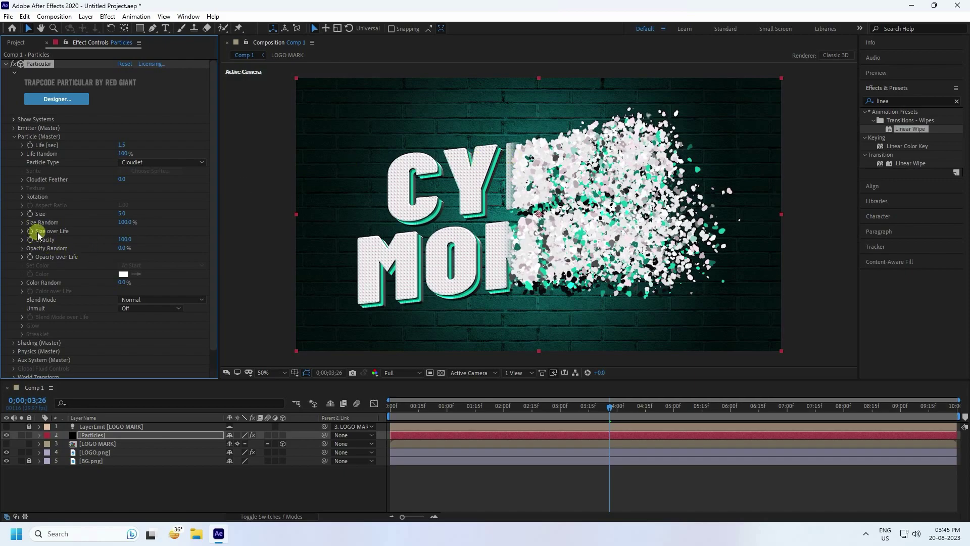
pyautogui.click(21, 232)
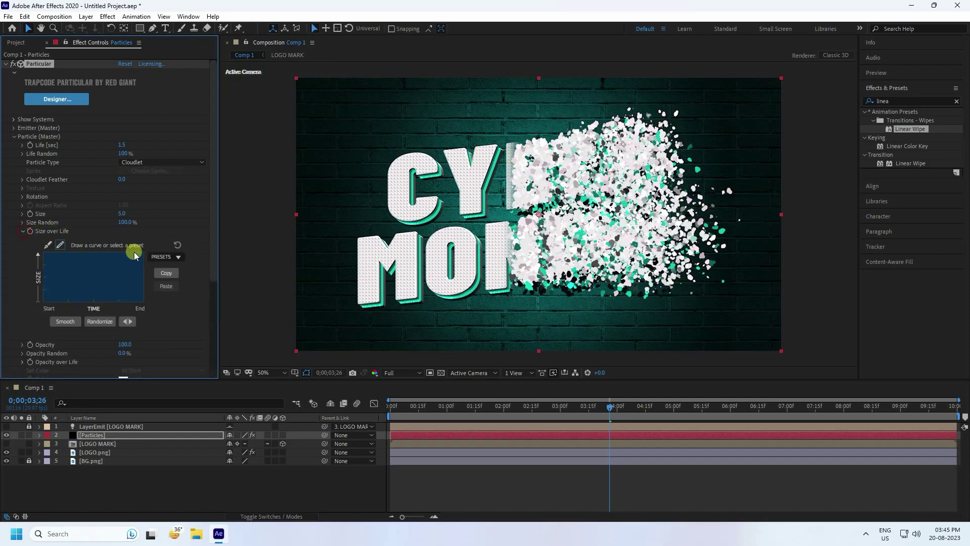
pyautogui.click(171, 255)
pyautogui.click(166, 284)
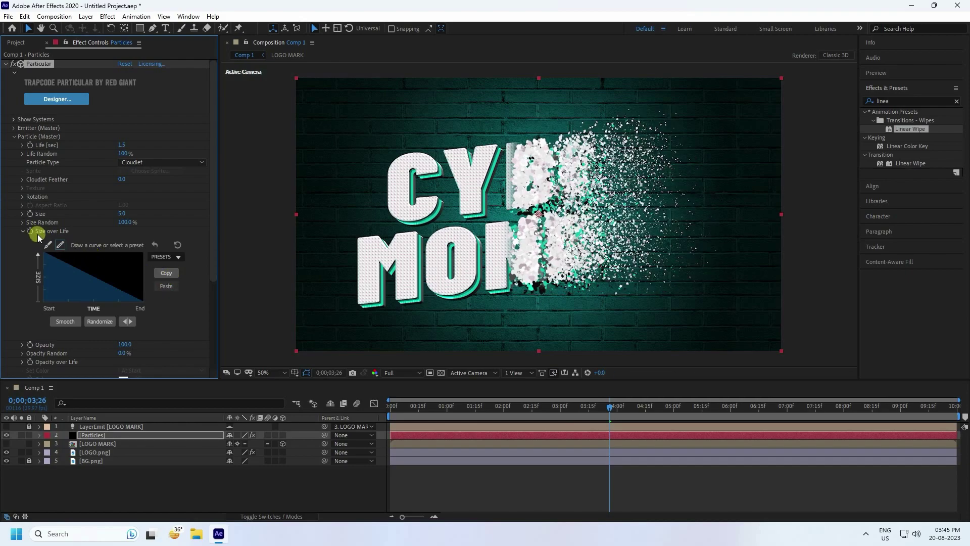
pyautogui.click(22, 232)
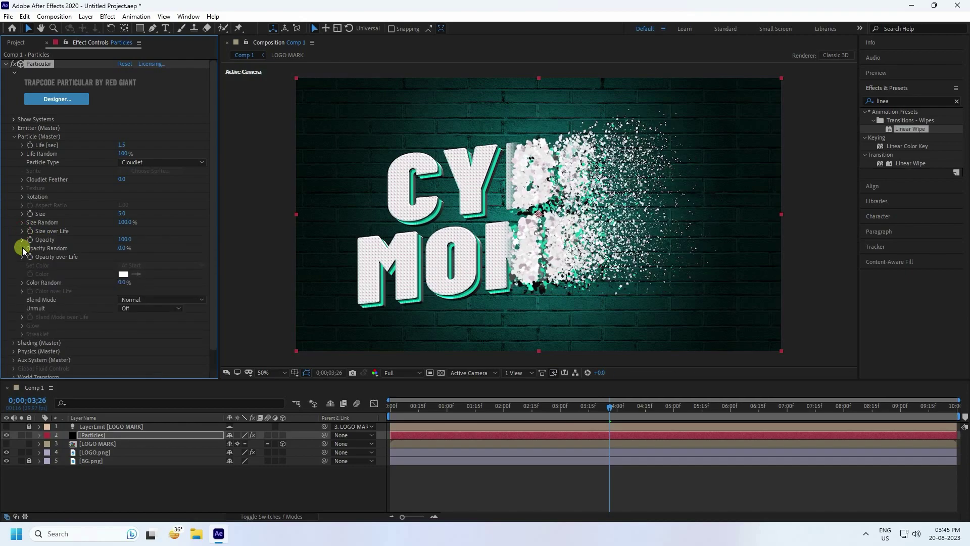
pyautogui.click(15, 136)
pyautogui.click(14, 145)
# In Particular's Shading (Master) settings, set Shadowlet for Main to On
pyautogui.click(150, 231)
pyautogui.click(139, 255)
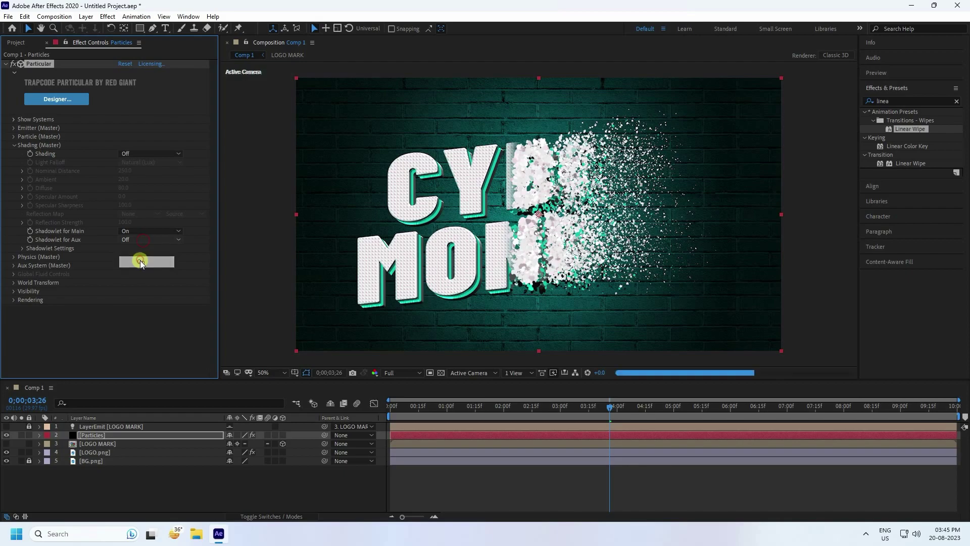
pyautogui.click(14, 145)
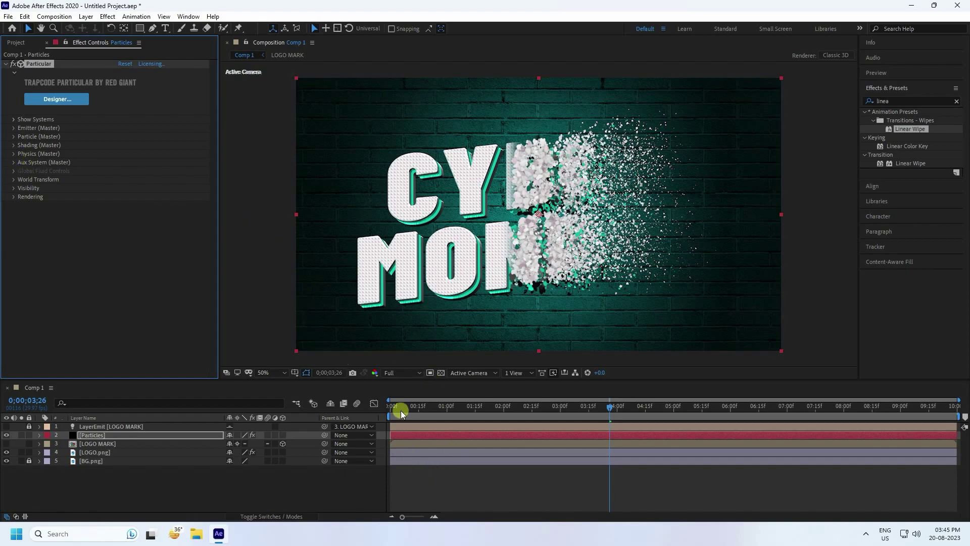
# Preview the logo shatter from frame 0 with preview resolution set to Auto
pyautogui.moveTo(402, 410); pyautogui.dragTo(356, 412)
pyautogui.press('space')
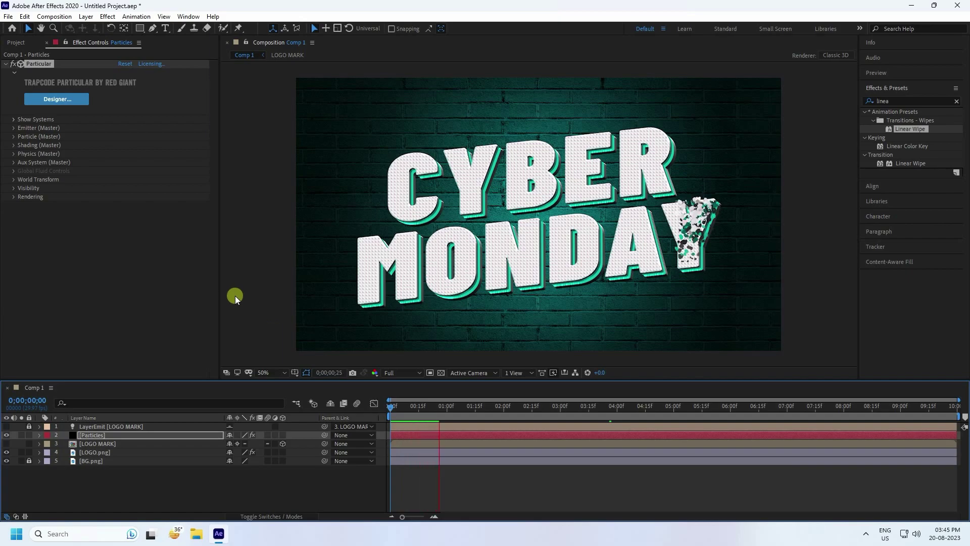
pyautogui.click(399, 374)
pyautogui.click(400, 385)
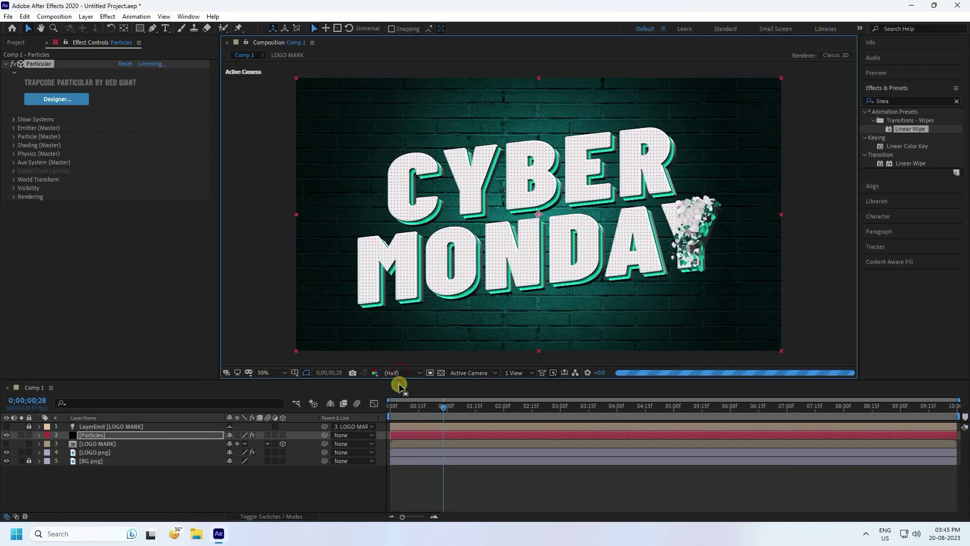
pyautogui.moveTo(445, 411); pyautogui.dragTo(353, 420)
pyautogui.press('space')
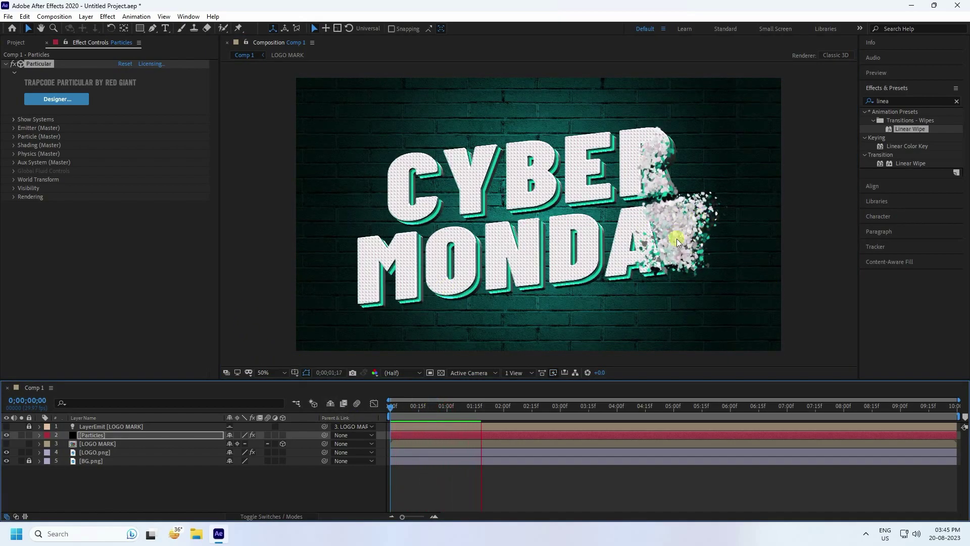
# In Physics > Air > Turbulence Field, set Affect Size 20, Affect Position 200, Fade-in Time 0.1
pyautogui.press('space')
pyautogui.click(13, 154)
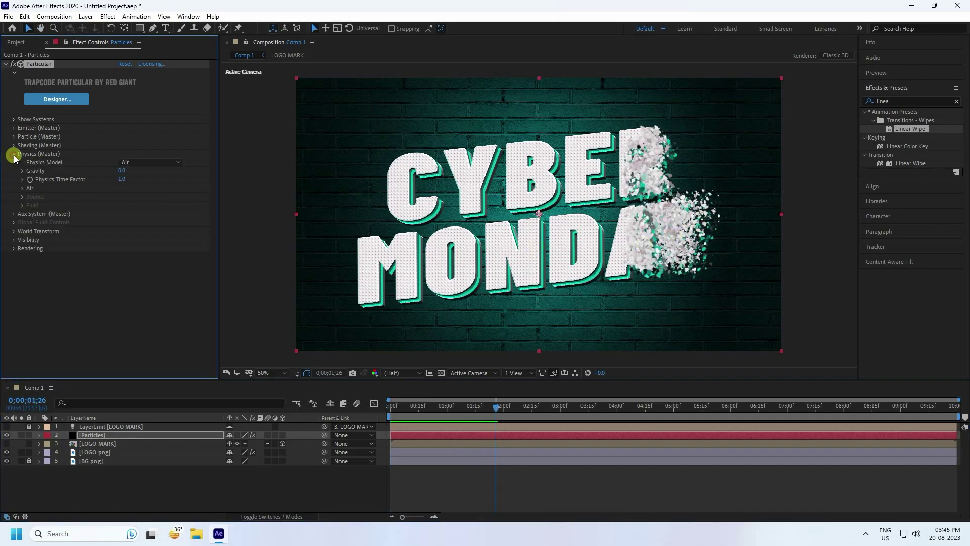
pyautogui.click(23, 190)
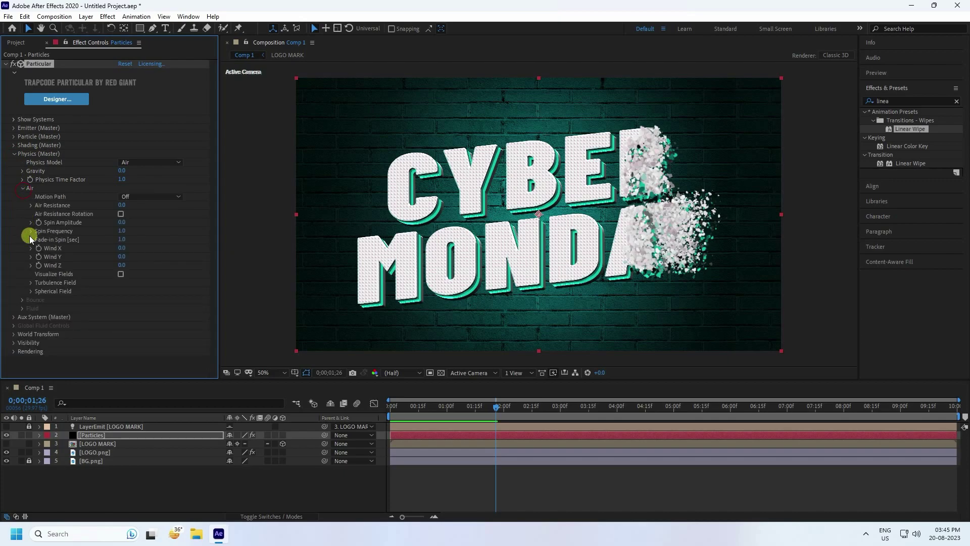
pyautogui.click(31, 283)
pyautogui.scroll(-2, 101, 295)
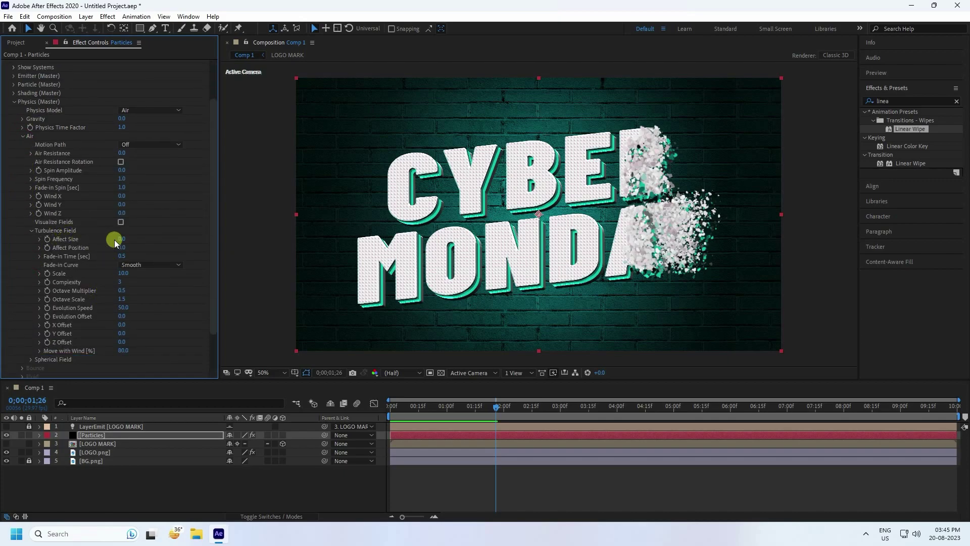
pyautogui.click(123, 240)
pyautogui.write('20')
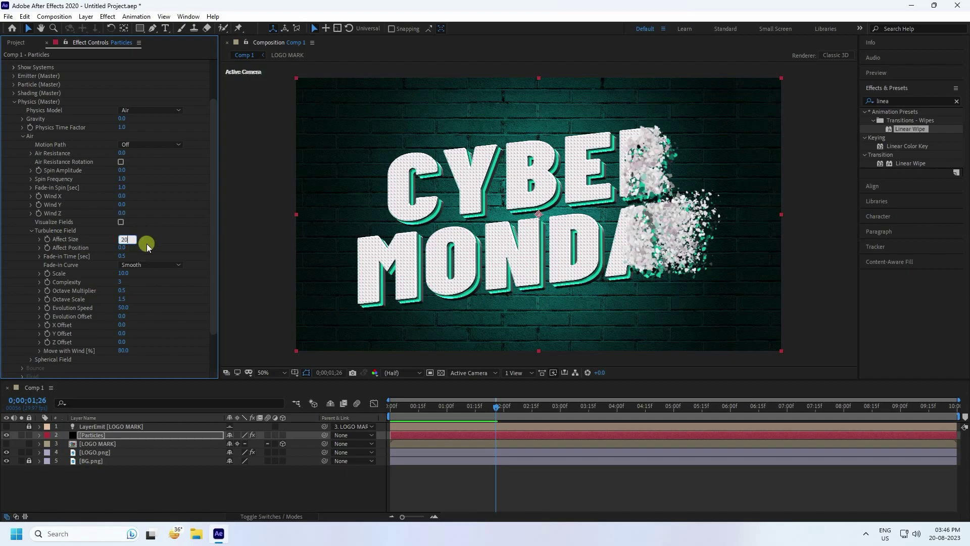
pyautogui.click(122, 248)
pyautogui.write('2')
pyautogui.press('Return')
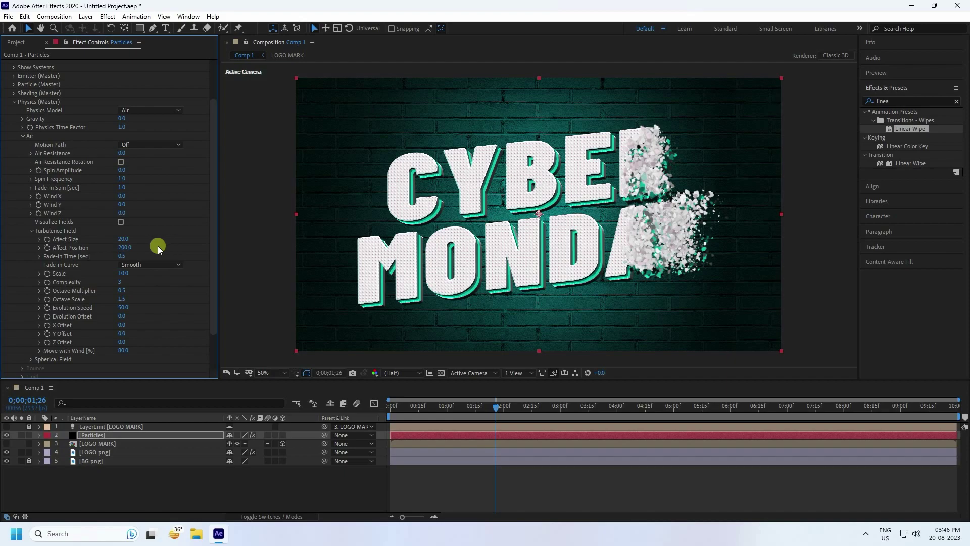
pyautogui.click(125, 256)
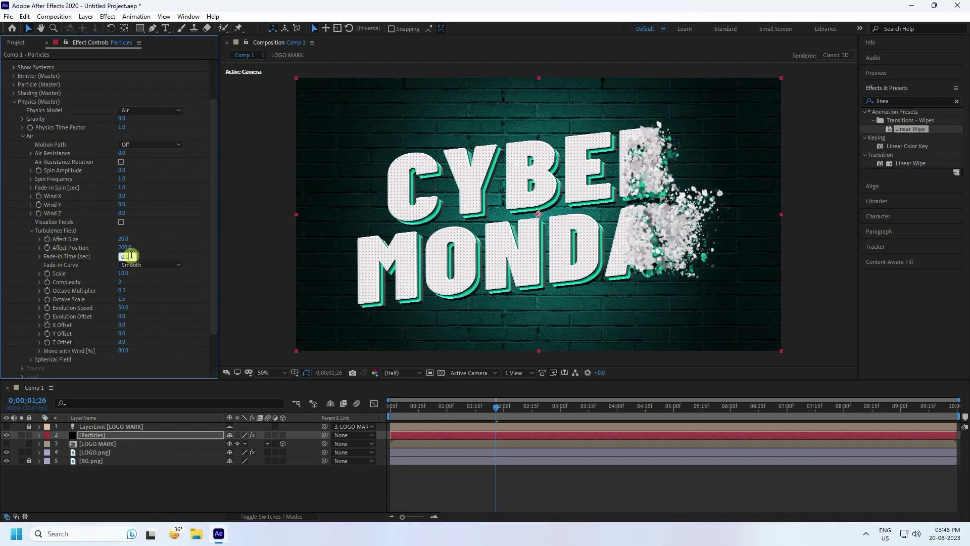
pyautogui.press('Return')
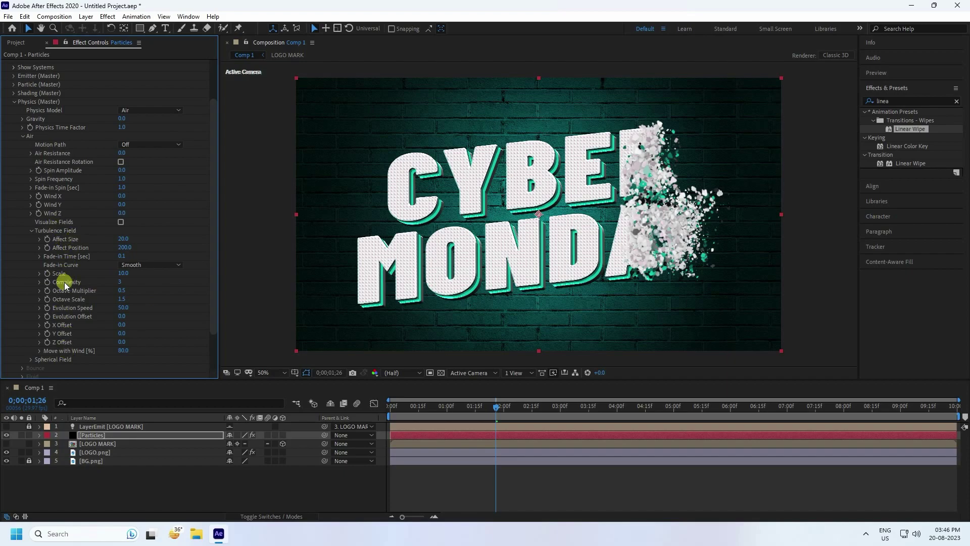
# Change Particular's Rendering Motion Blur from Comp Settings to On, then rewind the timeline
pyautogui.click(14, 102)
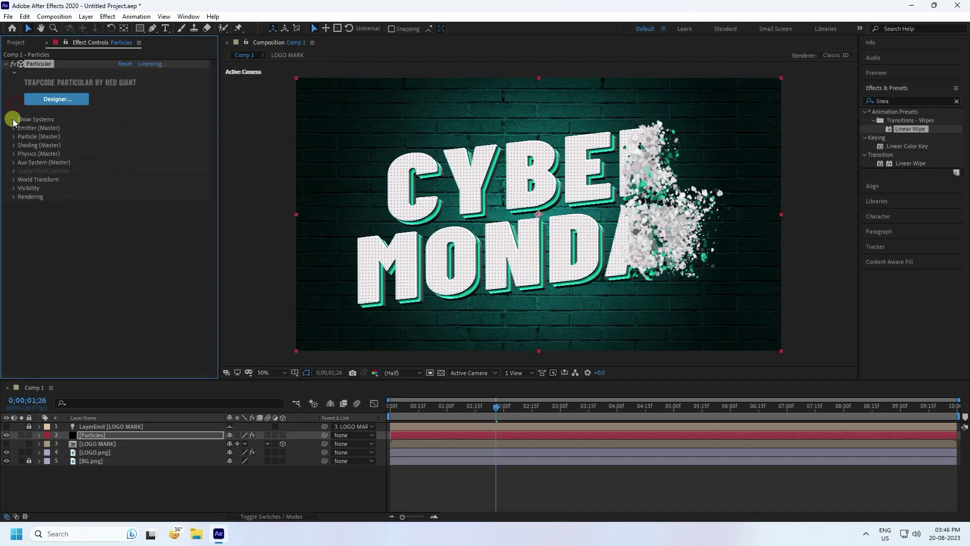
pyautogui.click(13, 198)
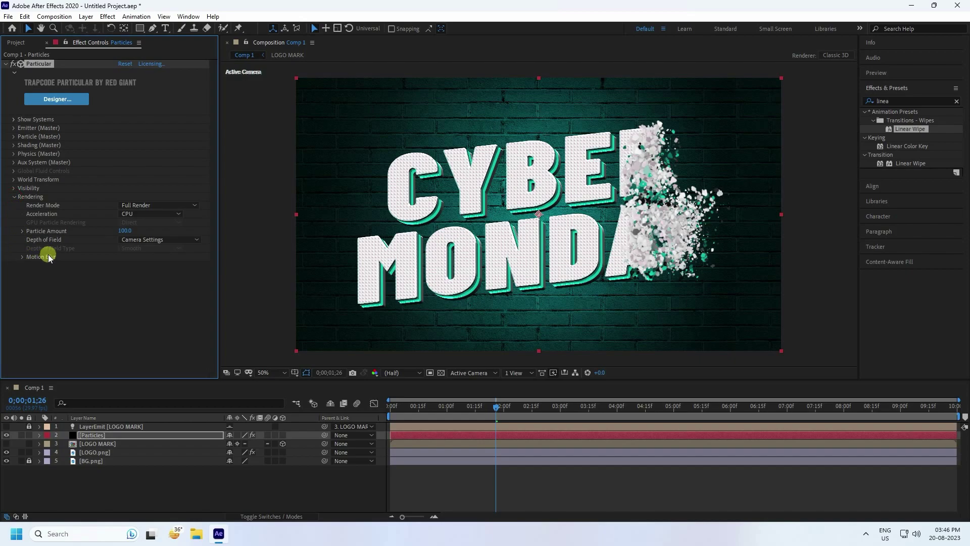
pyautogui.click(22, 257)
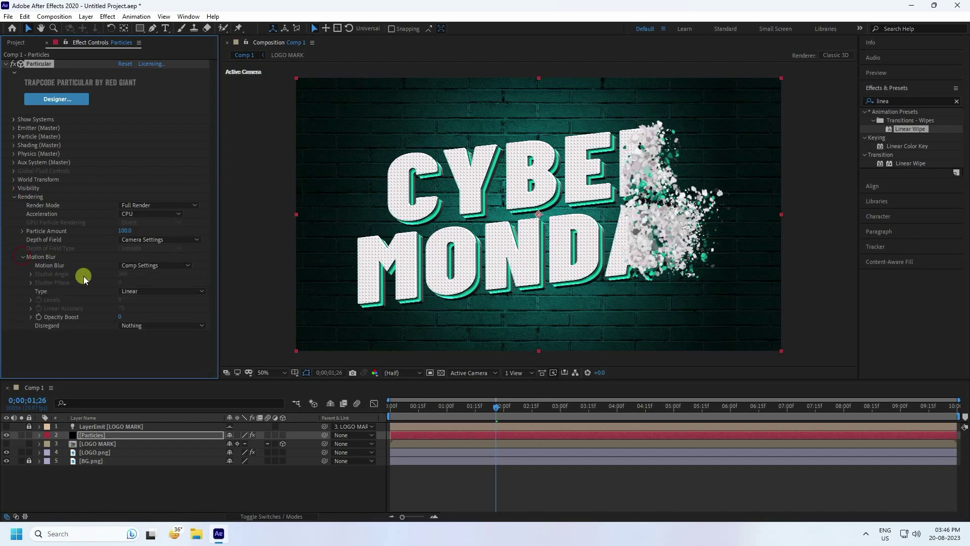
pyautogui.click(151, 265)
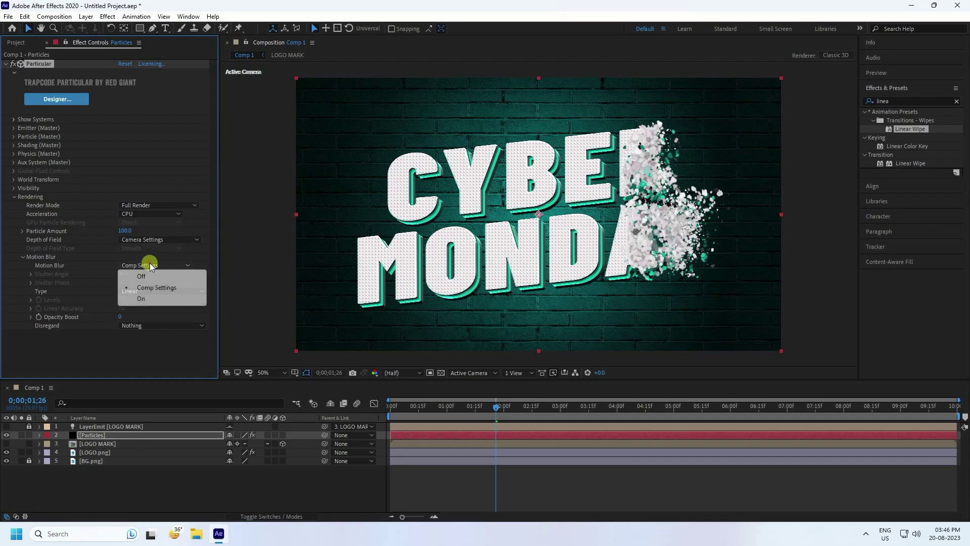
pyautogui.click(146, 299)
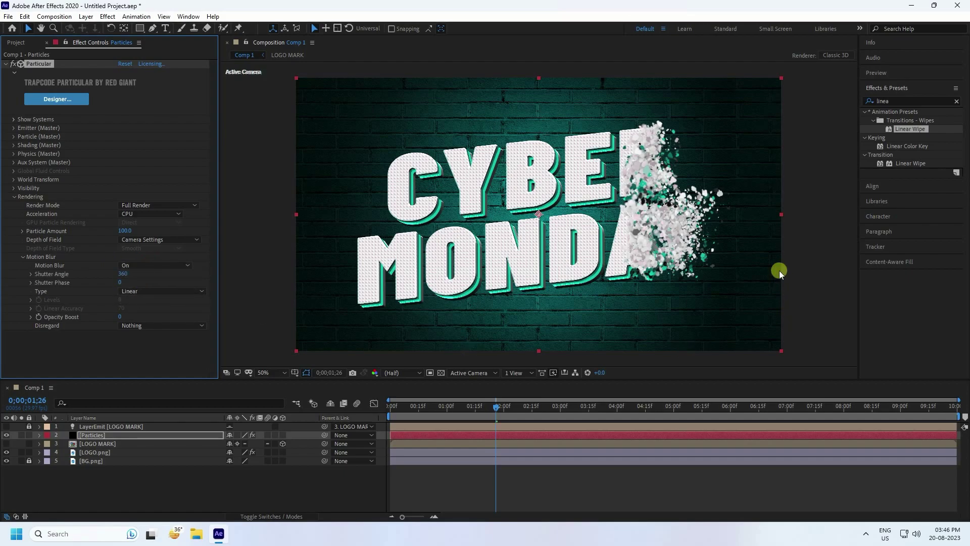
pyautogui.moveTo(489, 409); pyautogui.dragTo(240, 412)
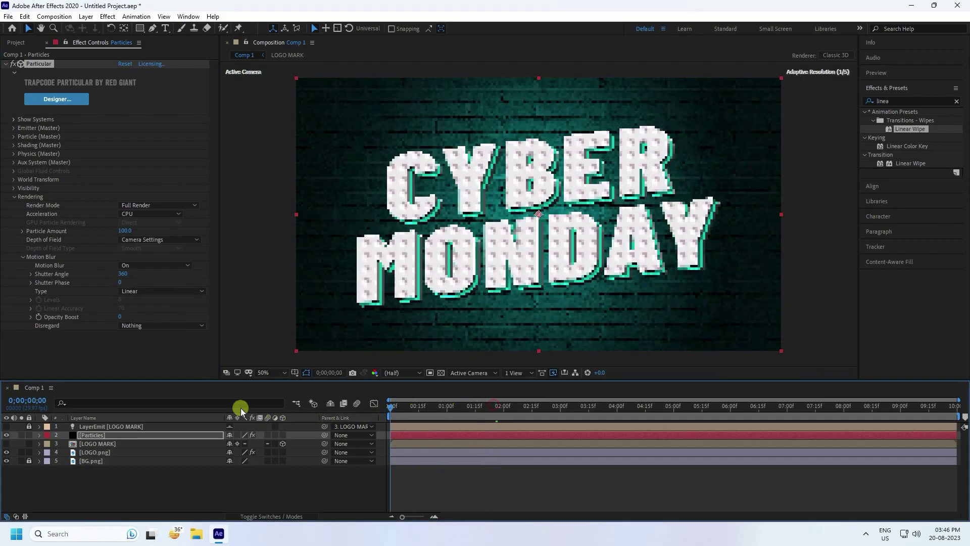
# Play back the motion-blurred particle shatter, then stop near the start
pyautogui.press('space')
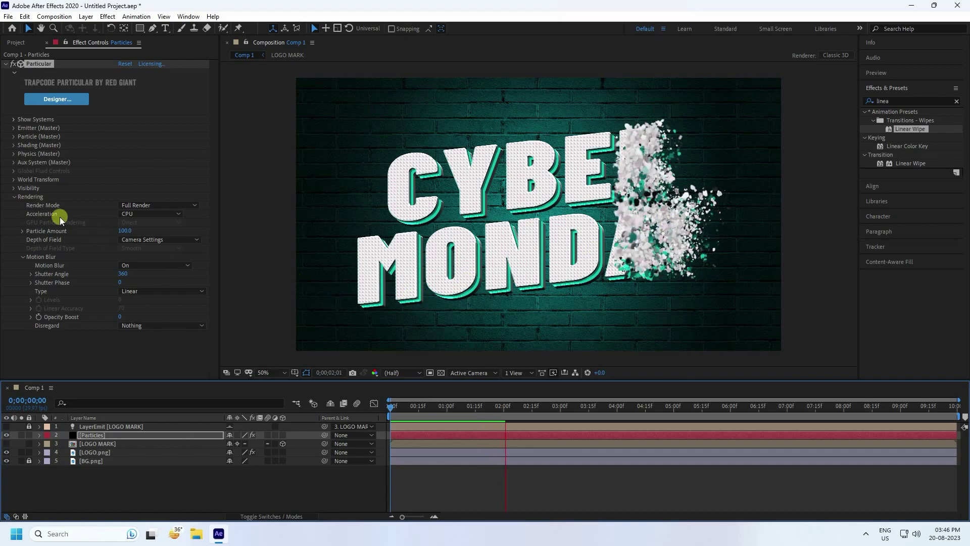
pyautogui.click(14, 198)
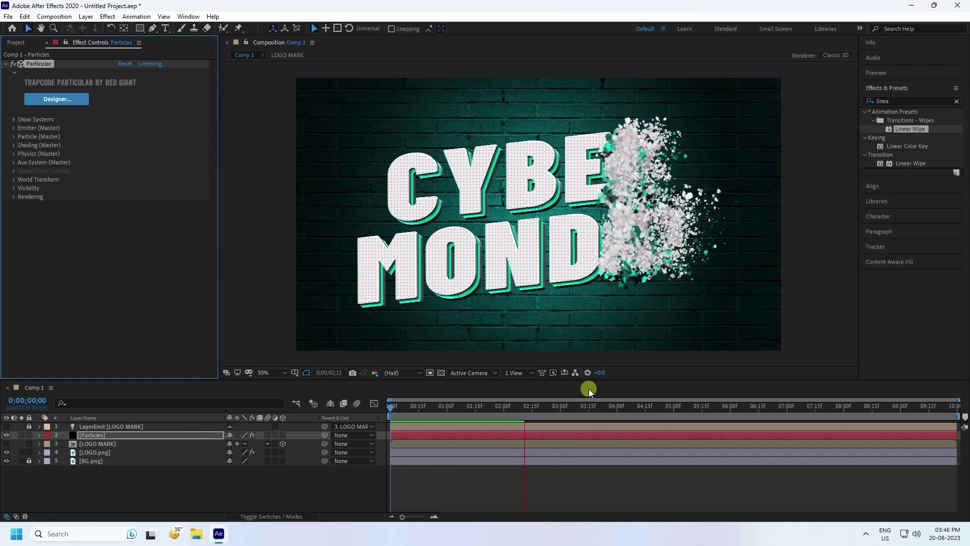
pyautogui.moveTo(528, 407); pyautogui.dragTo(432, 408)
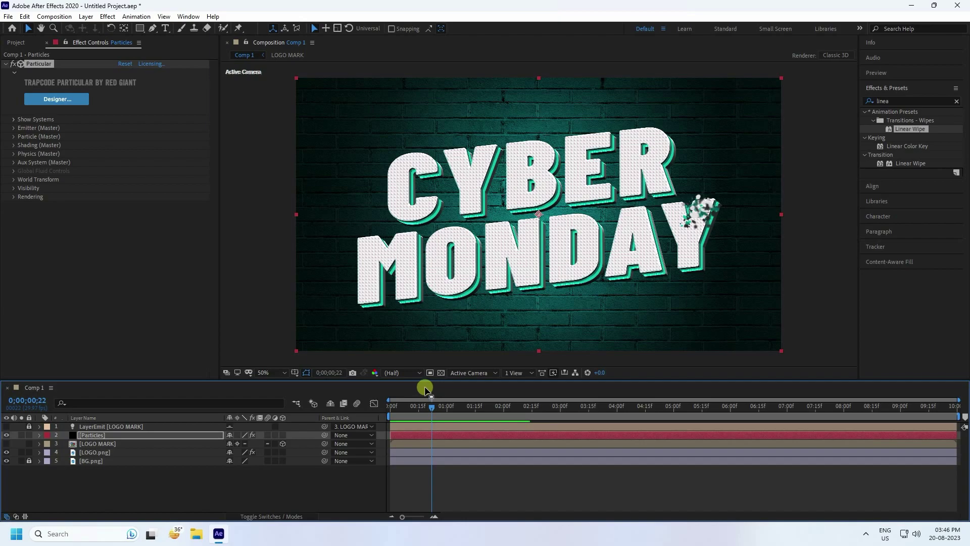
# Set preview resolution to Full, return to 0;00;00;00 and select the Particles layer
pyautogui.click(414, 376)
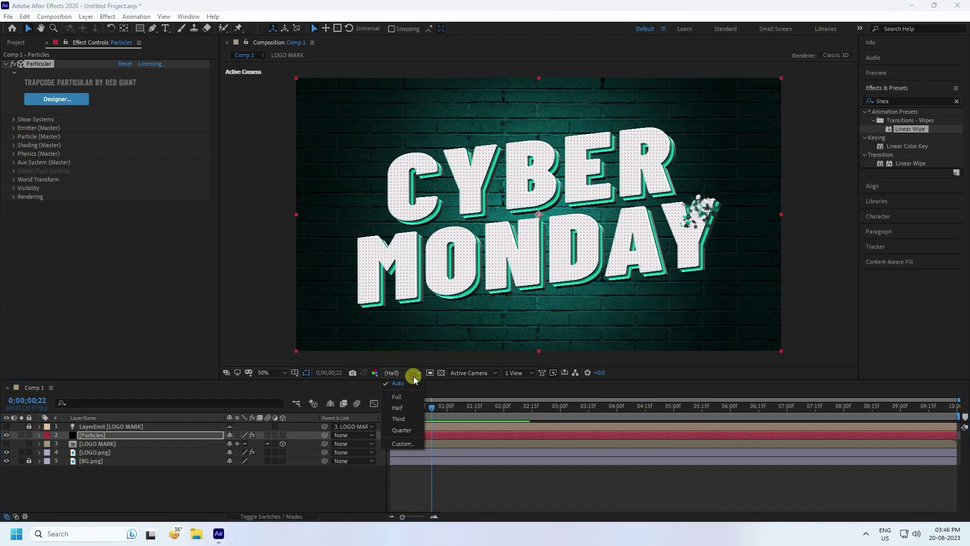
pyautogui.click(399, 396)
pyautogui.moveTo(430, 408); pyautogui.dragTo(384, 420)
pyautogui.click(248, 461)
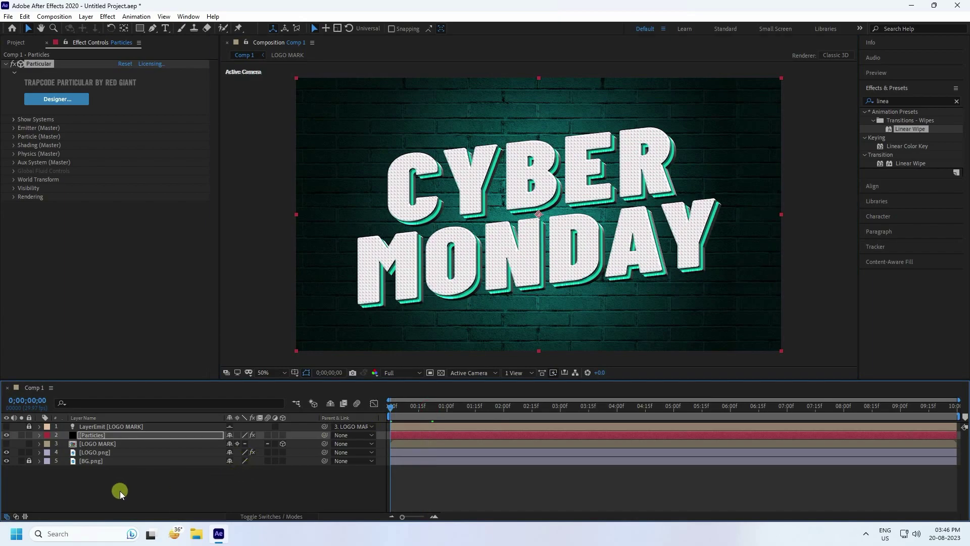
pyautogui.click(90, 435)
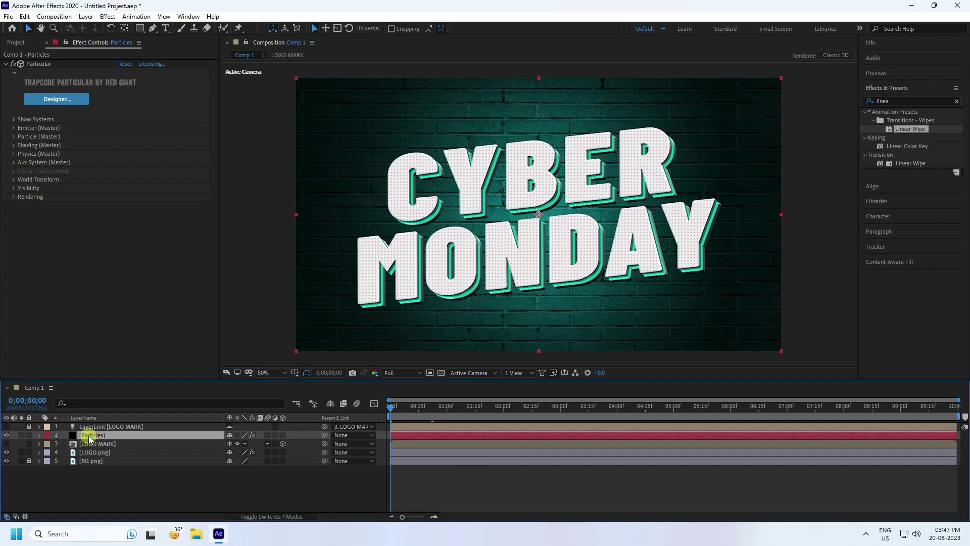
# Duplicate the Particles layer, place the copy below LOGO.png, and rename it Particles BG
pyautogui.hotkey('ctrl', 'd')
pyautogui.moveTo(90, 437); pyautogui.dragTo(98, 461)
pyautogui.rightClick(97, 461)
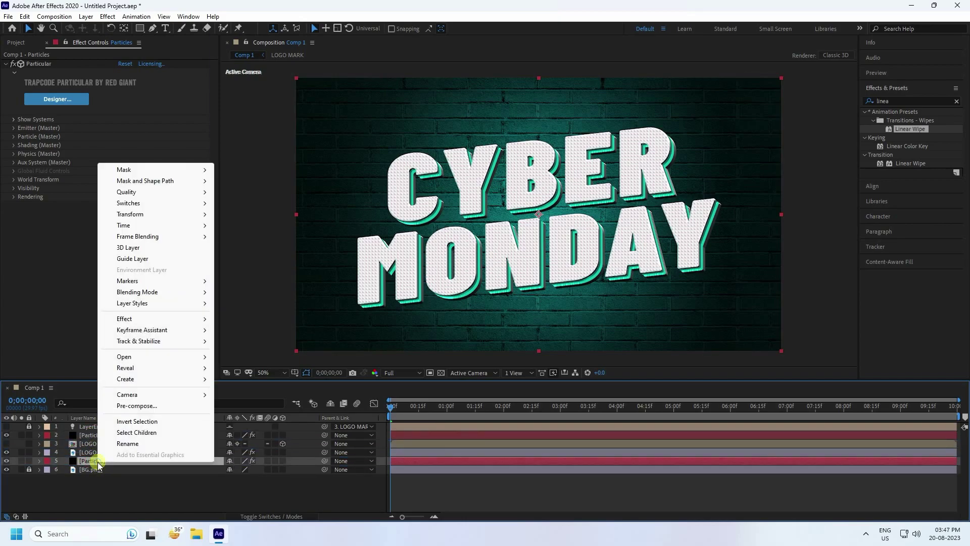
pyautogui.click(136, 444)
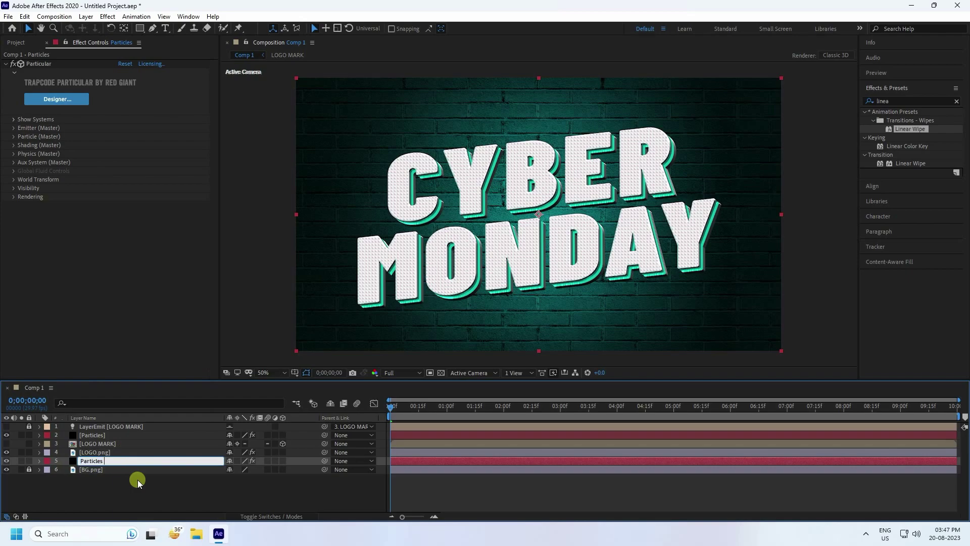
pyautogui.press('Return')
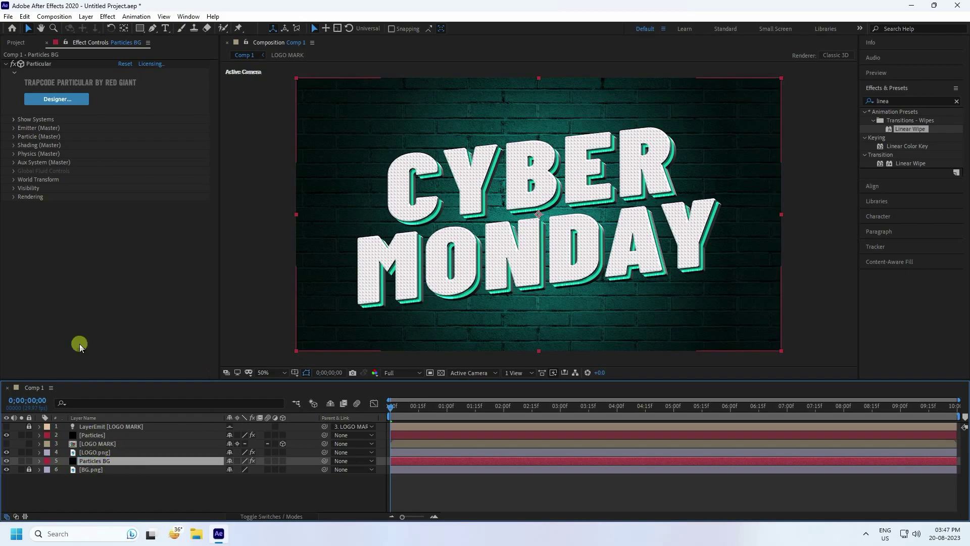
# Set the Particles BG emitter to Velocity 500 and 200000 particles/sec, then preview
pyautogui.click(14, 128)
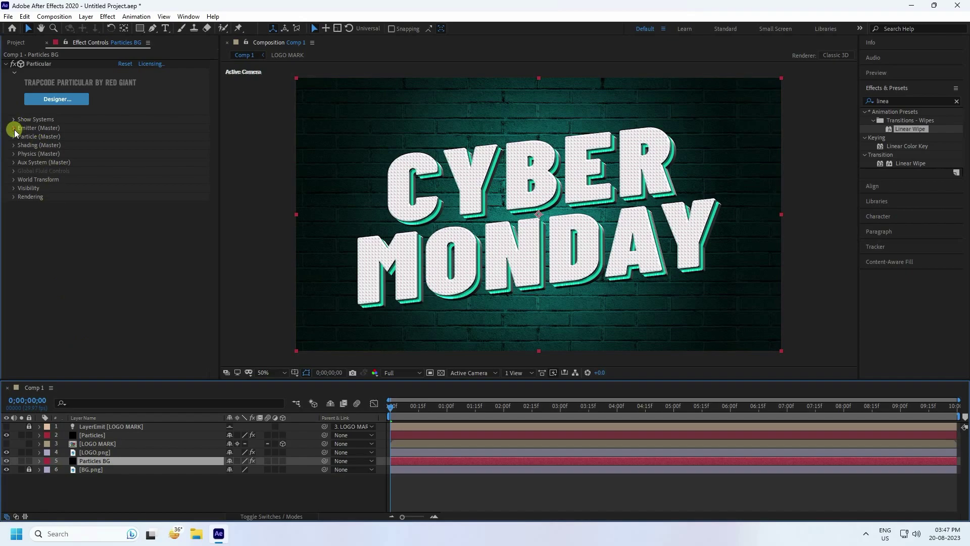
pyautogui.click(124, 239)
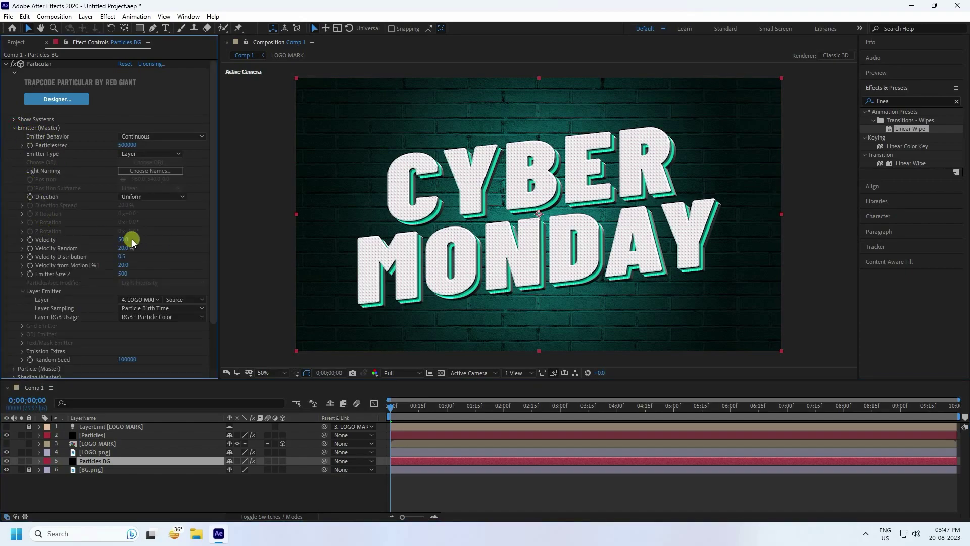
pyautogui.write('500')
pyautogui.press('Return')
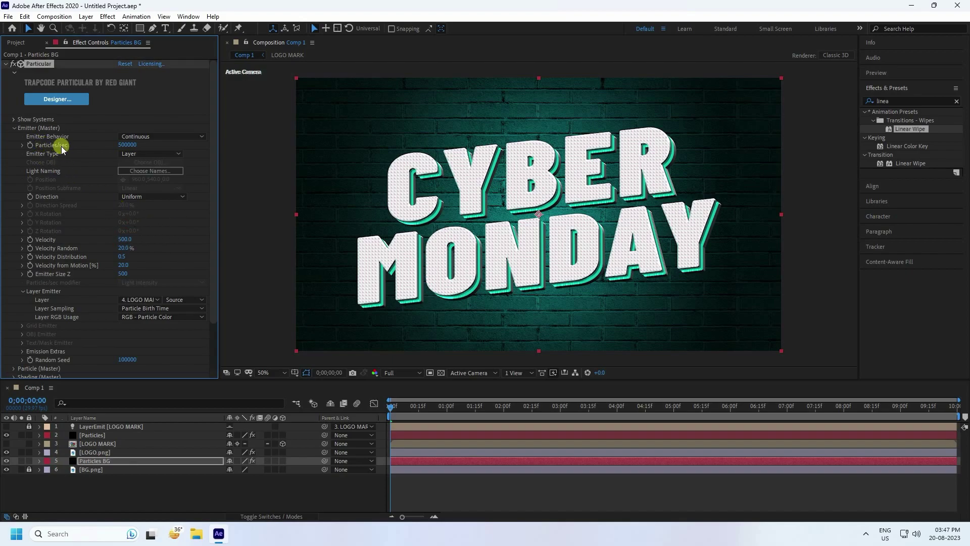
pyautogui.click(121, 145)
pyautogui.write('500000')
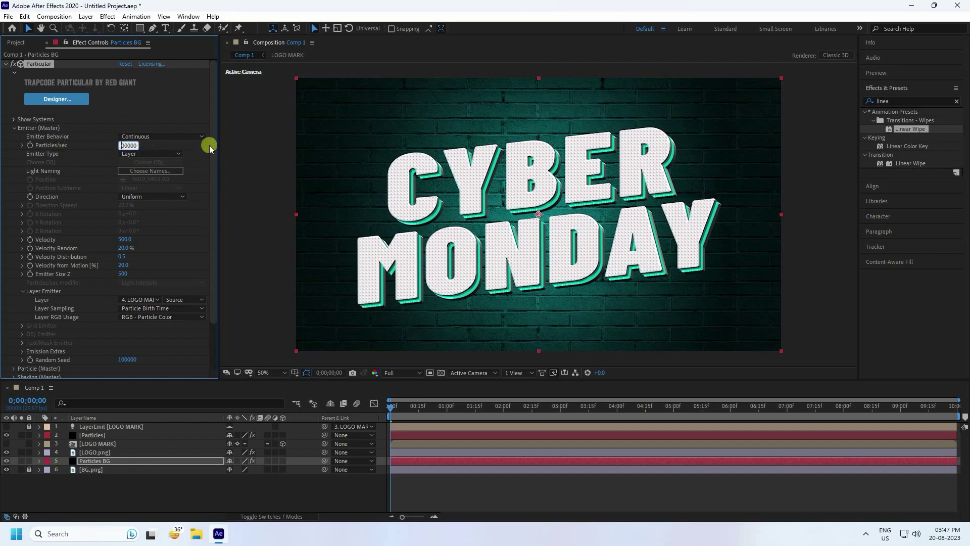
pyautogui.press('Return')
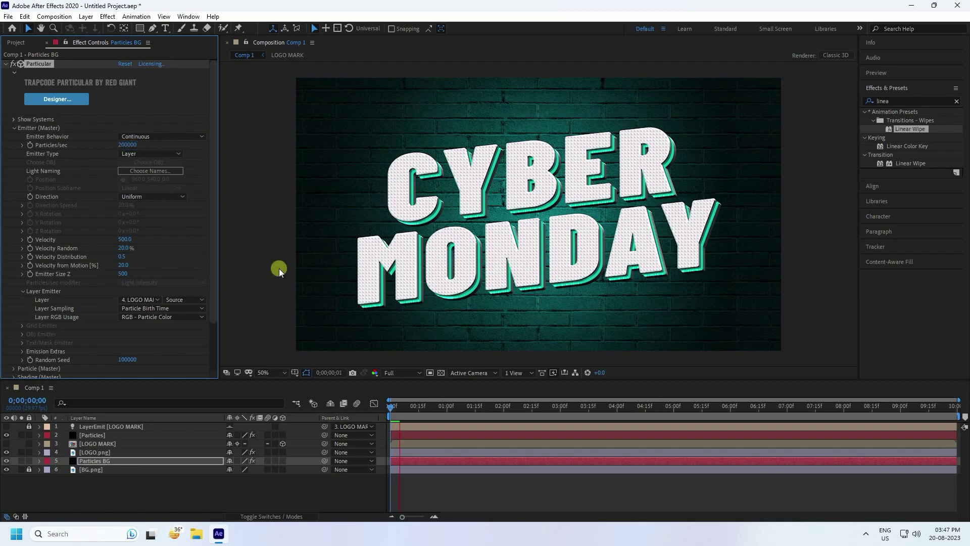
pyautogui.press('space')
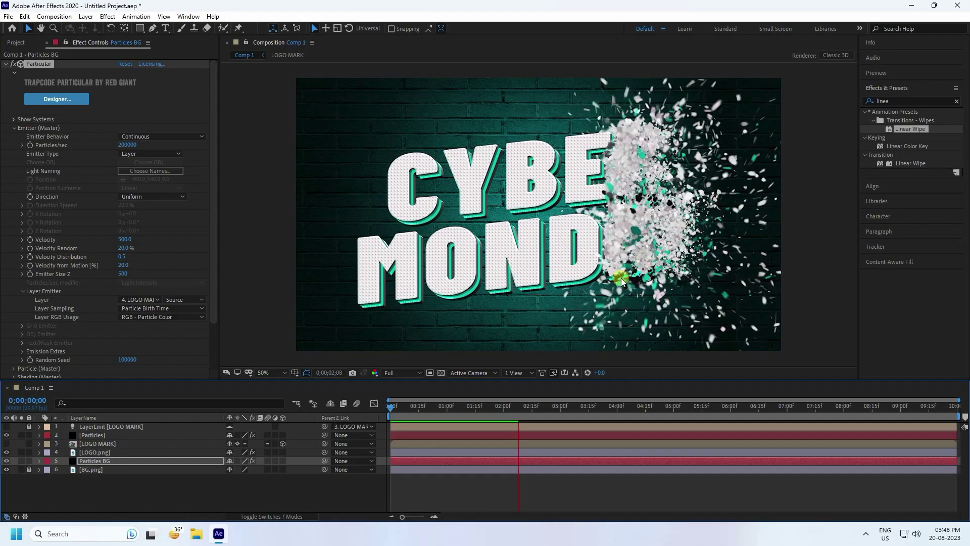
# Apply Sharpen to the Particles layer with Sharpen Amount 100
pyautogui.click(94, 435)
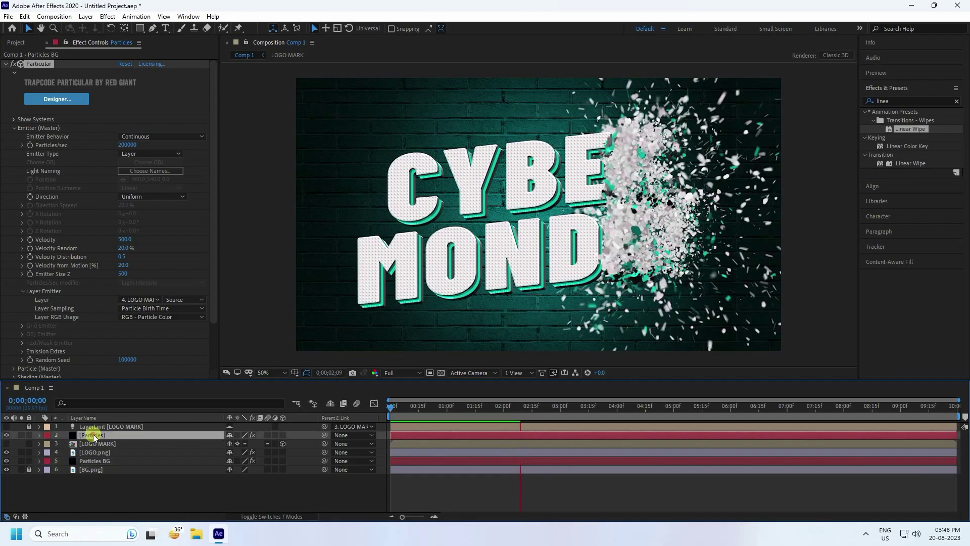
pyautogui.click(904, 102)
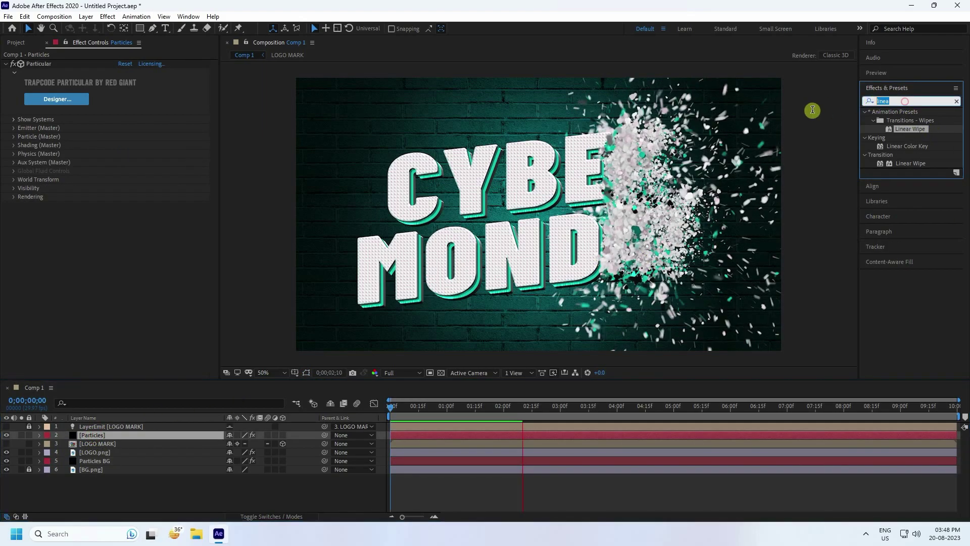
pyautogui.write('shar')
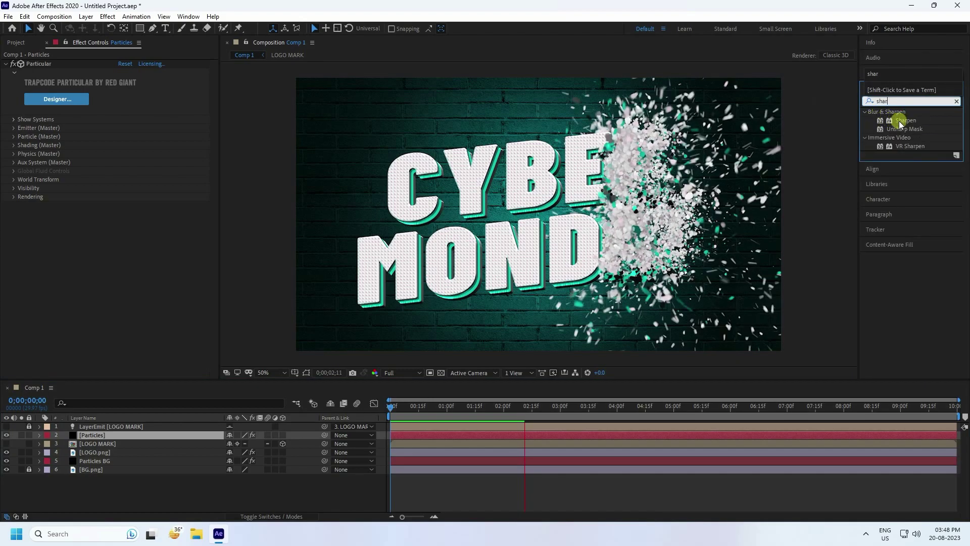
pyautogui.moveTo(899, 121); pyautogui.dragTo(96, 433)
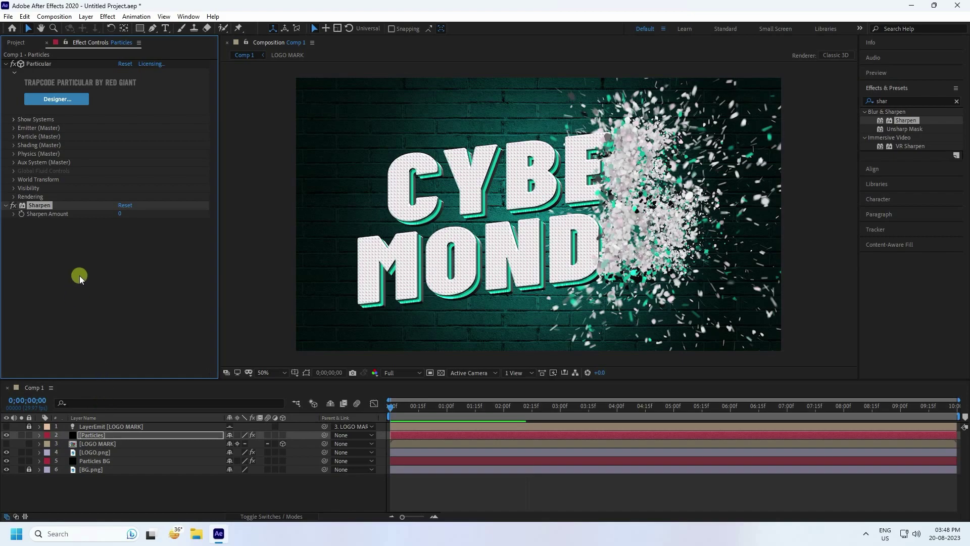
pyautogui.click(121, 214)
pyautogui.write('100')
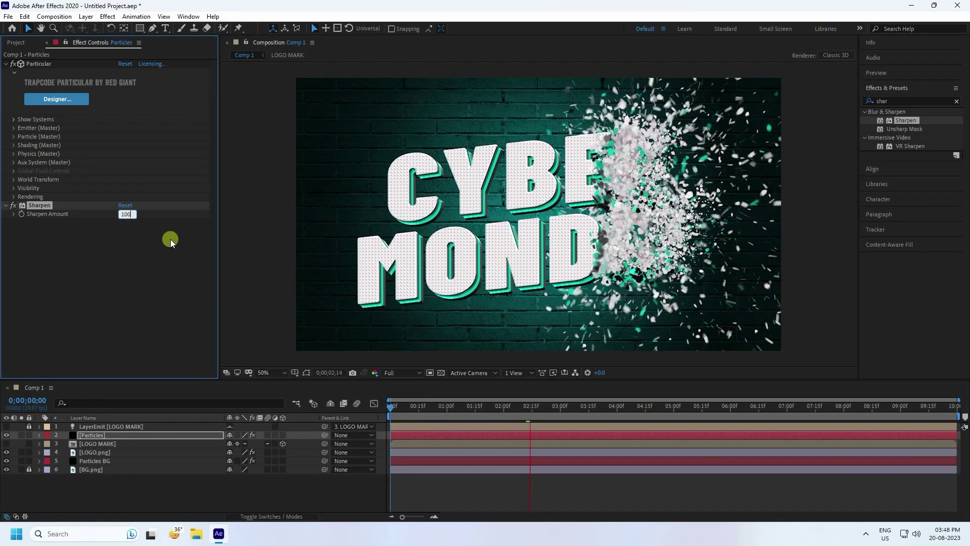
pyautogui.press('Return')
# Apply Sharpen to the Particles BG layer with Sharpen Amount 100
pyautogui.click(92, 460)
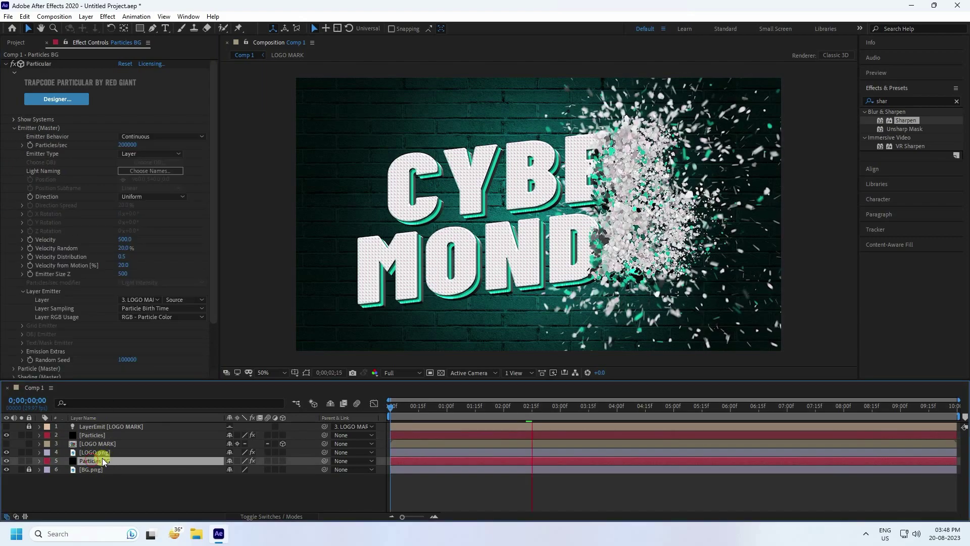
pyautogui.moveTo(905, 121); pyautogui.dragTo(145, 453)
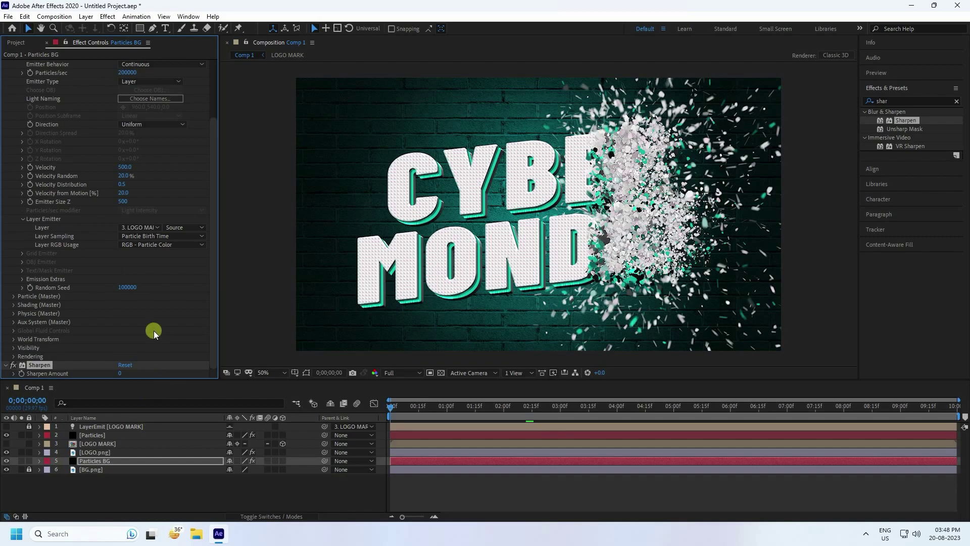
pyautogui.scroll(3, 60, 198)
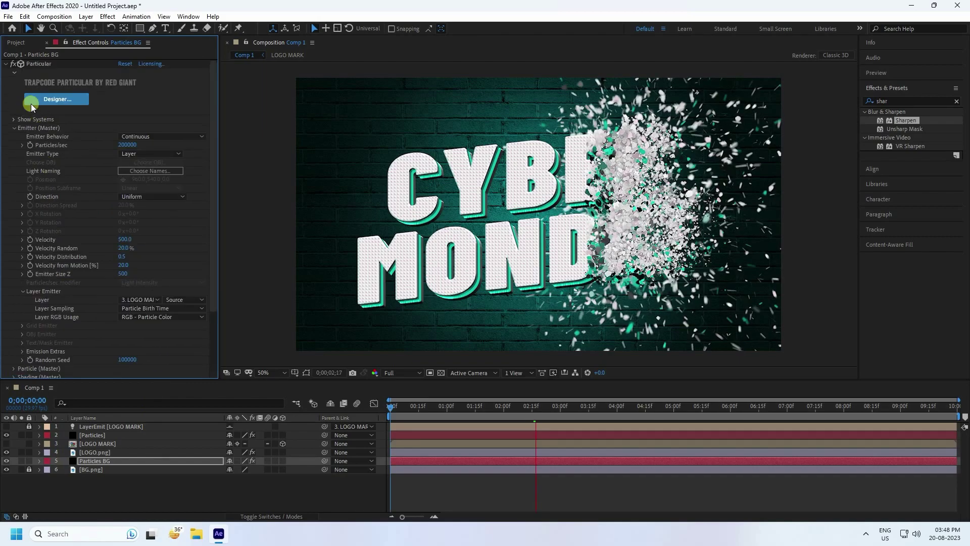
pyautogui.click(13, 129)
pyautogui.click(126, 215)
pyautogui.write('100')
pyautogui.press('Return')
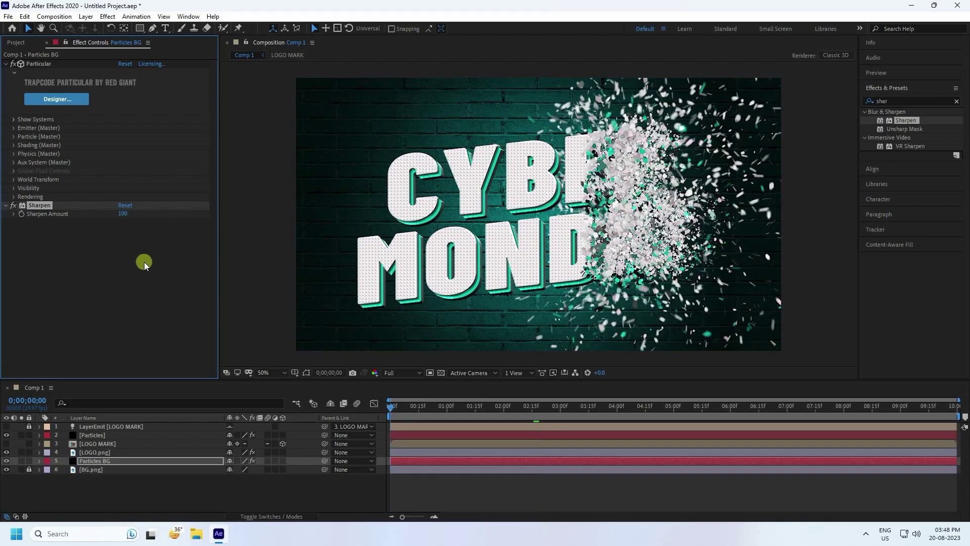
# Add a Glow effect to Particles BG with Threshold 80%, Radius 60 and Intensity 1.5
pyautogui.click(904, 101)
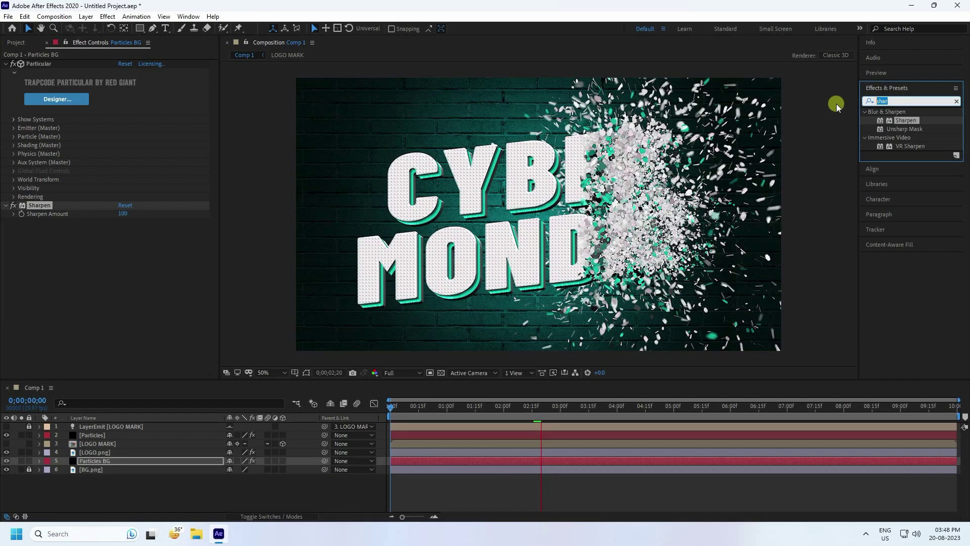
pyautogui.write('glow')
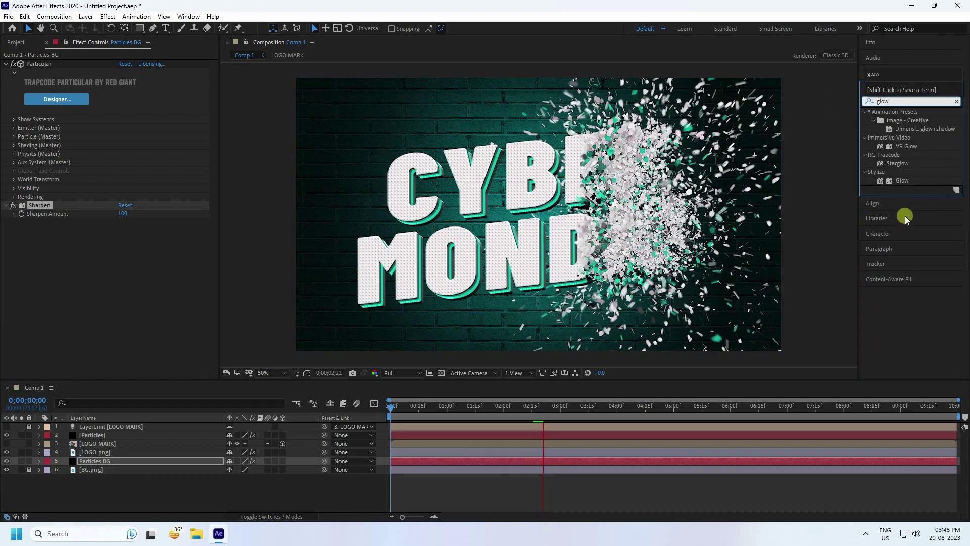
pyautogui.moveTo(905, 180); pyautogui.dragTo(123, 288)
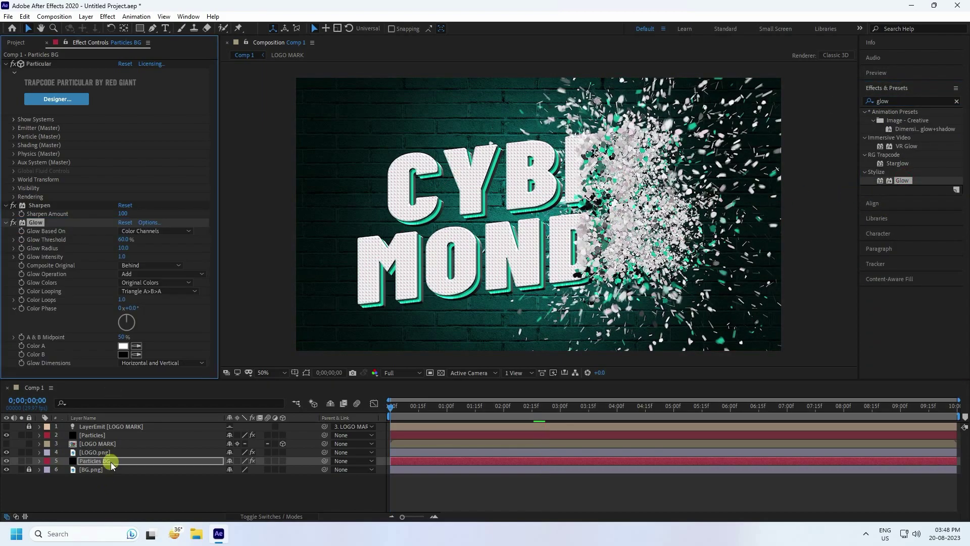
pyautogui.click(123, 240)
pyautogui.write('80')
pyautogui.press('Tab')
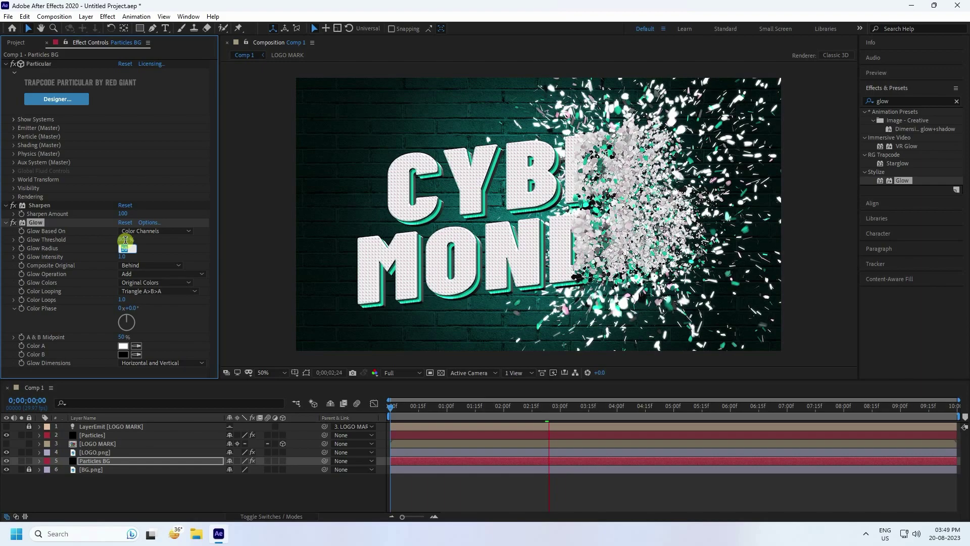
pyautogui.write('60')
pyautogui.press('Tab')
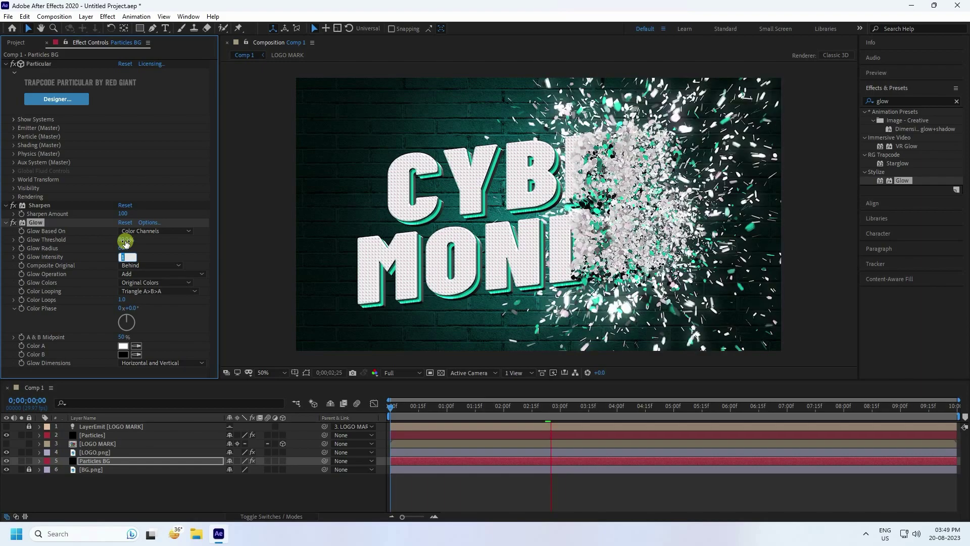
pyautogui.press('Return')
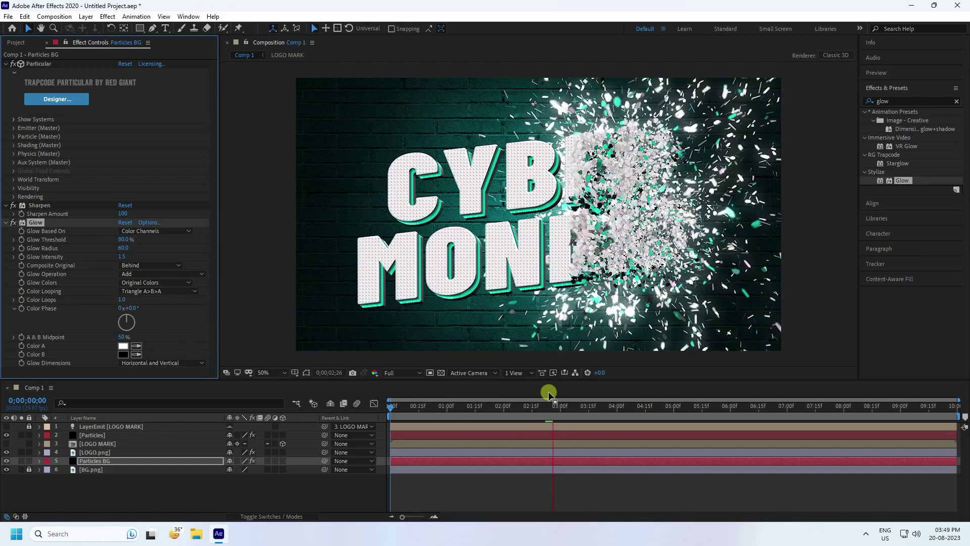
# Inspect the glowing shatter at 0;00;04;14, then replay the animation from frame 0
pyautogui.click(645, 408)
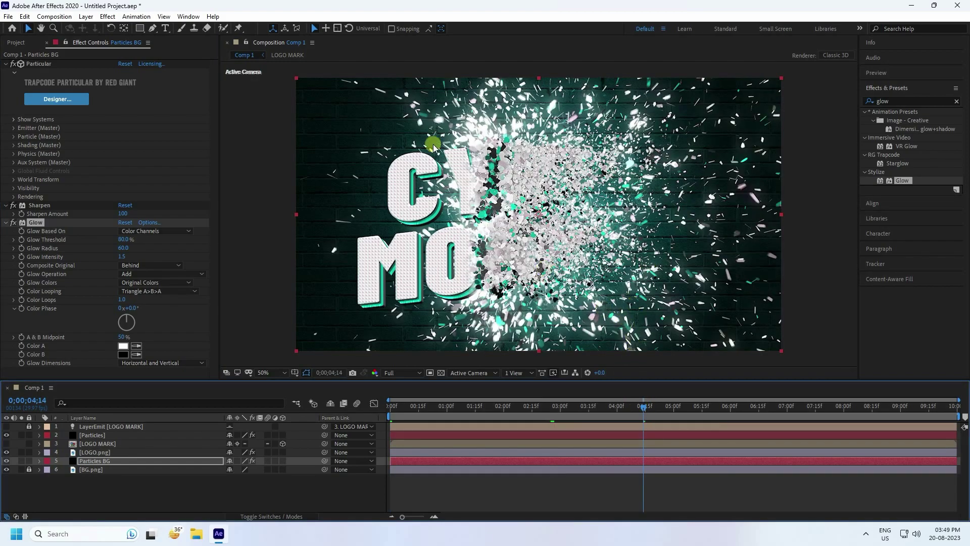
pyautogui.scroll(1, 470, 268)
pyautogui.scroll(-1, 470, 267)
pyautogui.moveTo(565, 407); pyautogui.dragTo(346, 407)
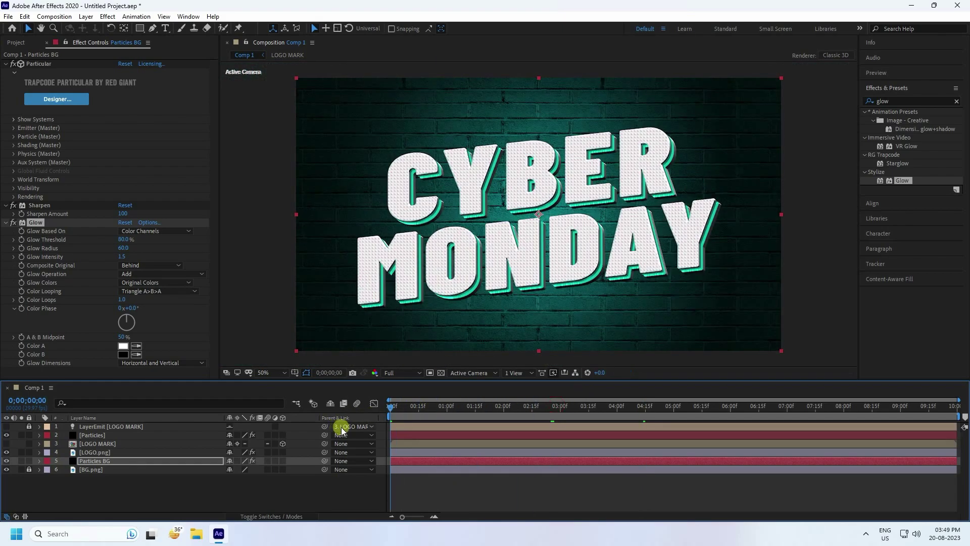
pyautogui.press('space')
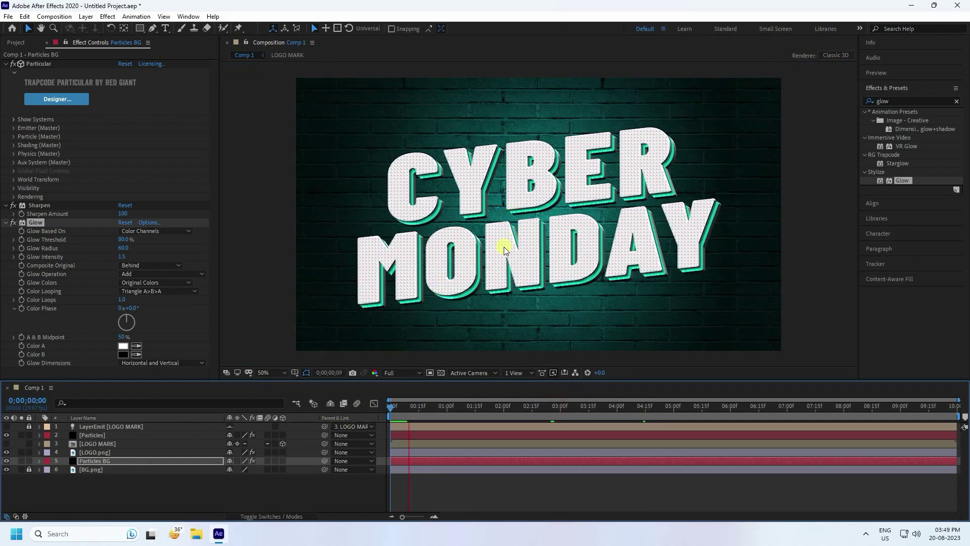